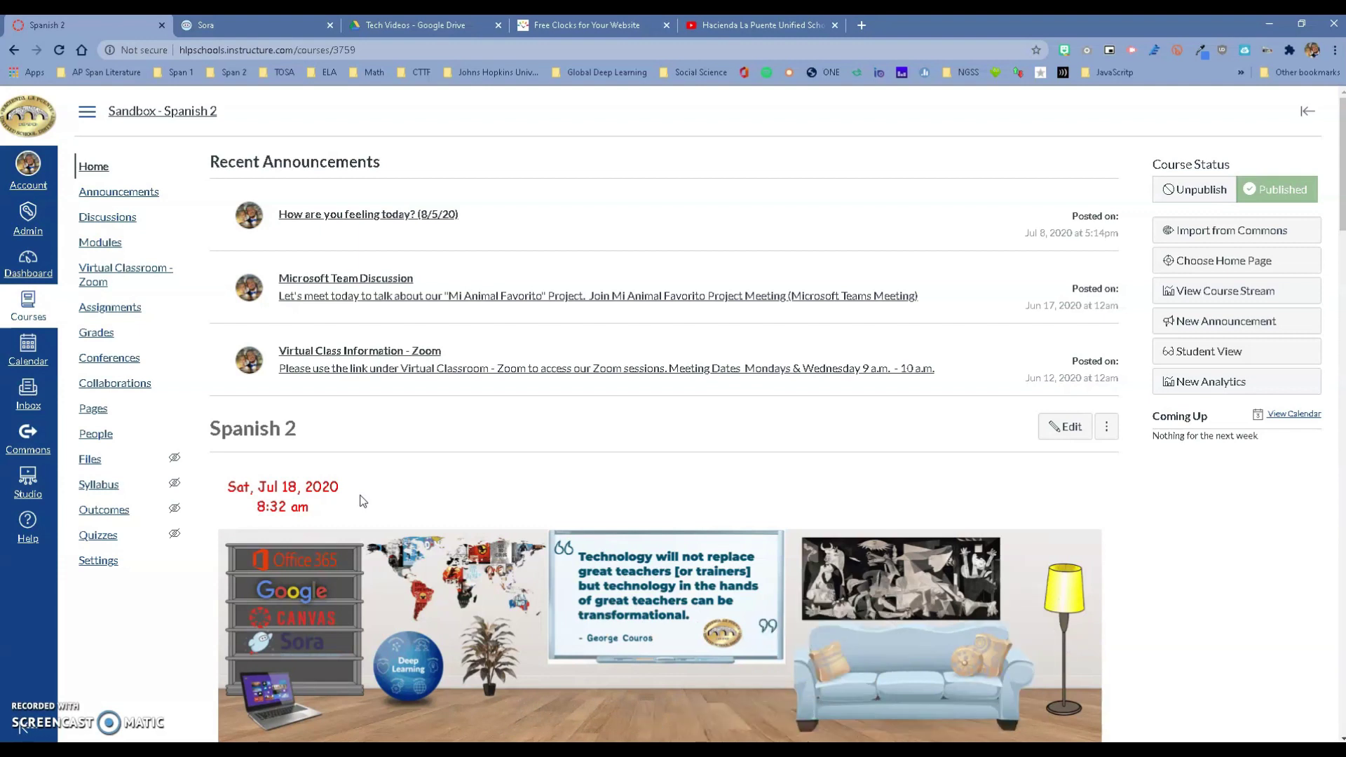
Switch from Canvas to the timeanddate.com 'Free Clocks for Your Website' browser tab.
left_click(544, 29)
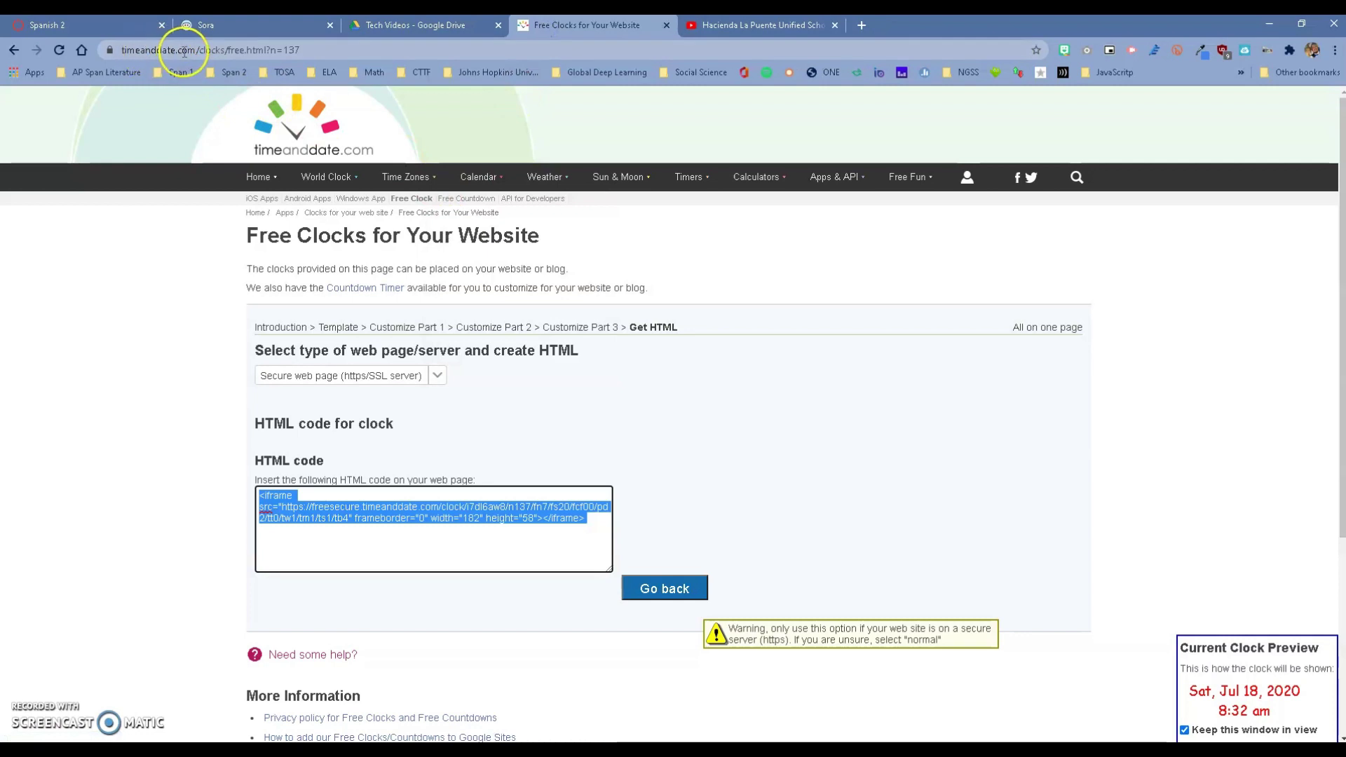
Search the World Clock for 'los' and open the Los Angeles current local time page.
left_click(258, 177)
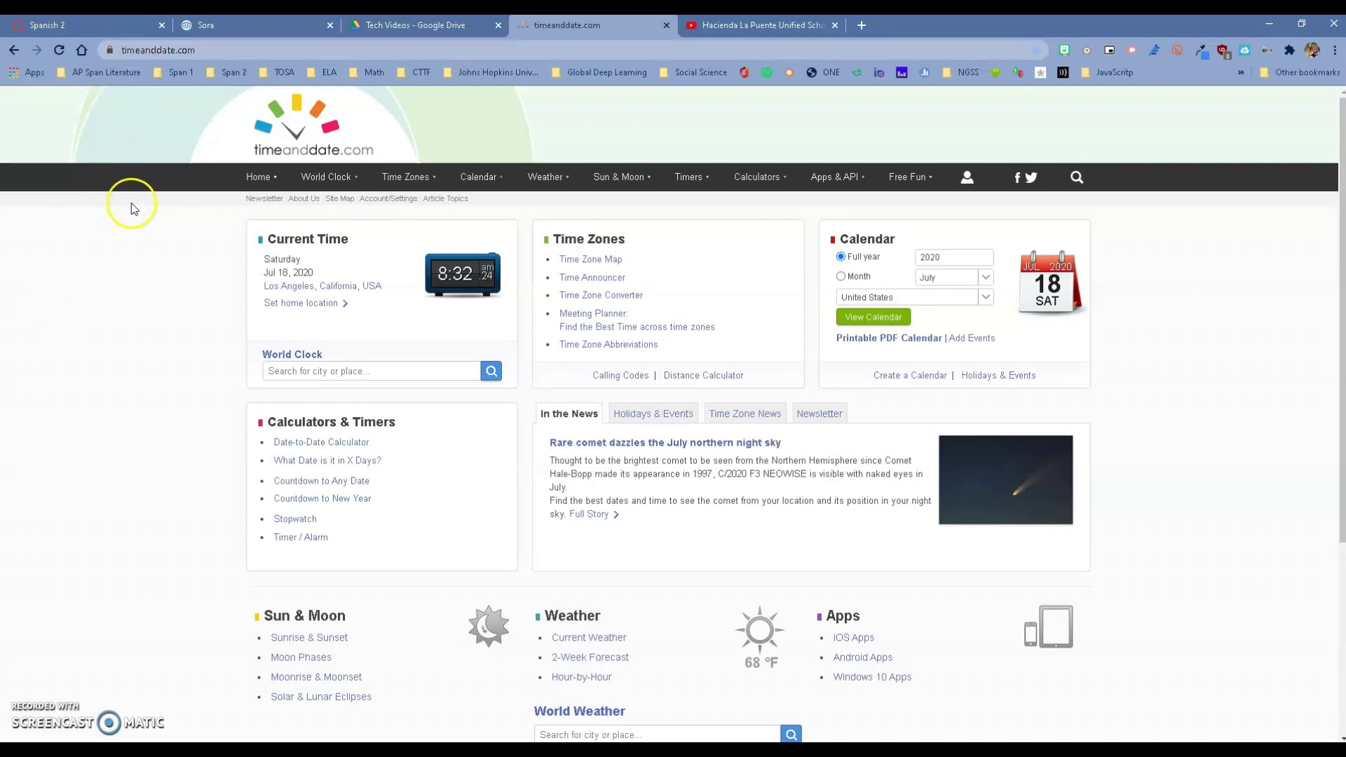
left_click(295, 374)
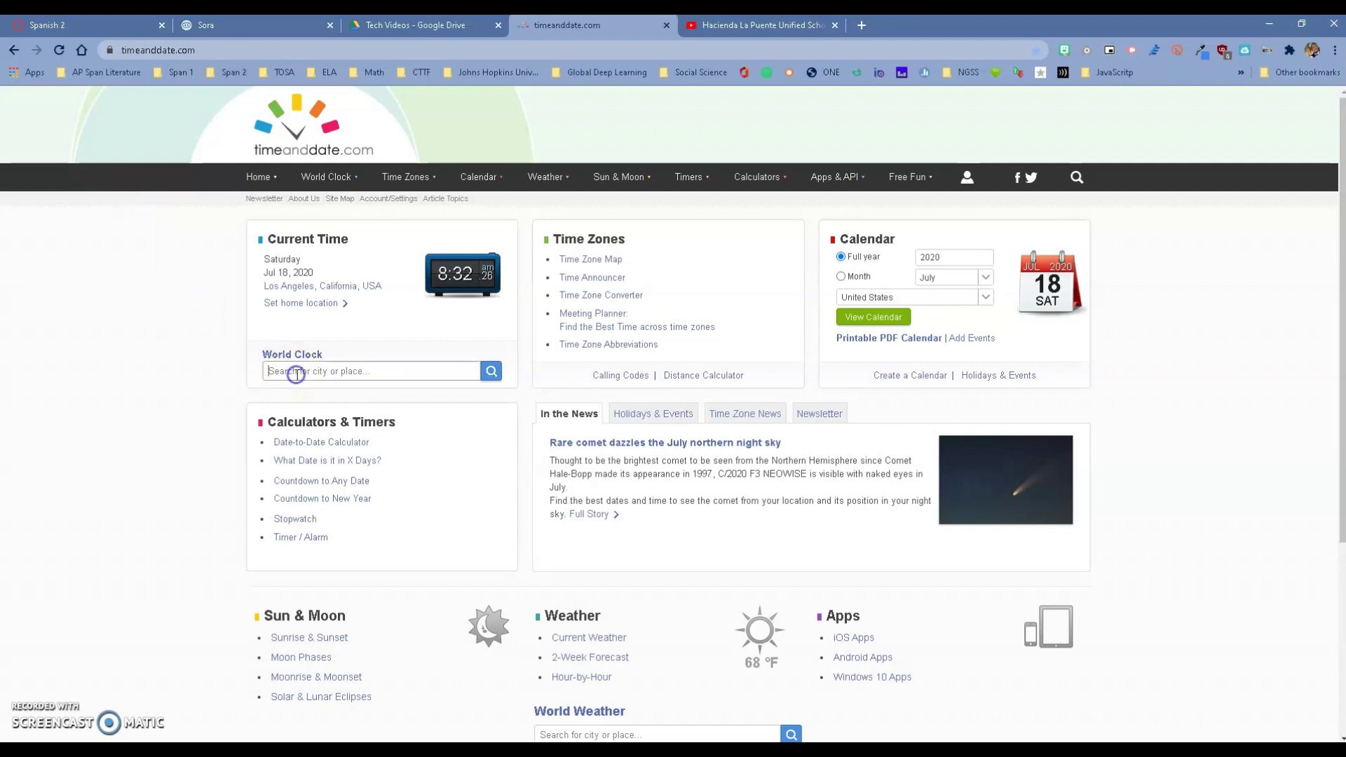
type("los")
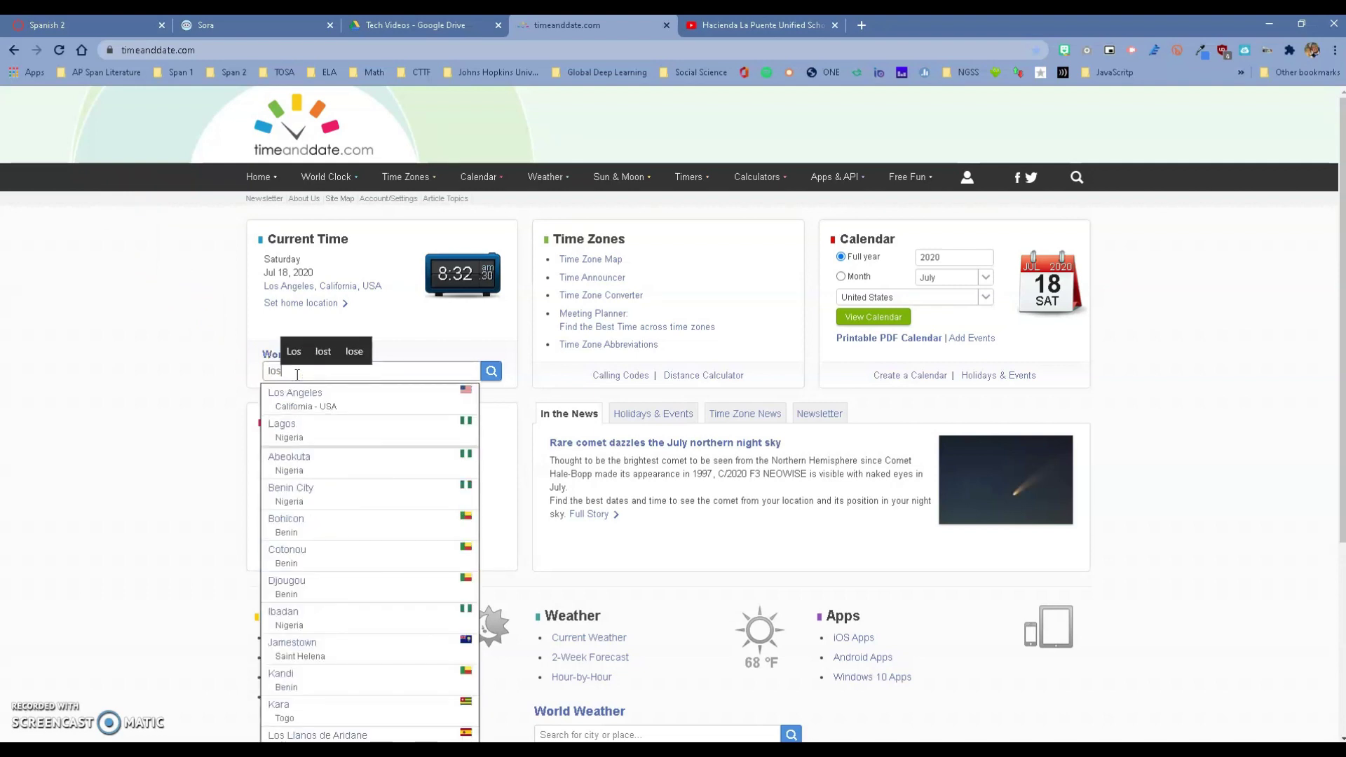
left_click(296, 396)
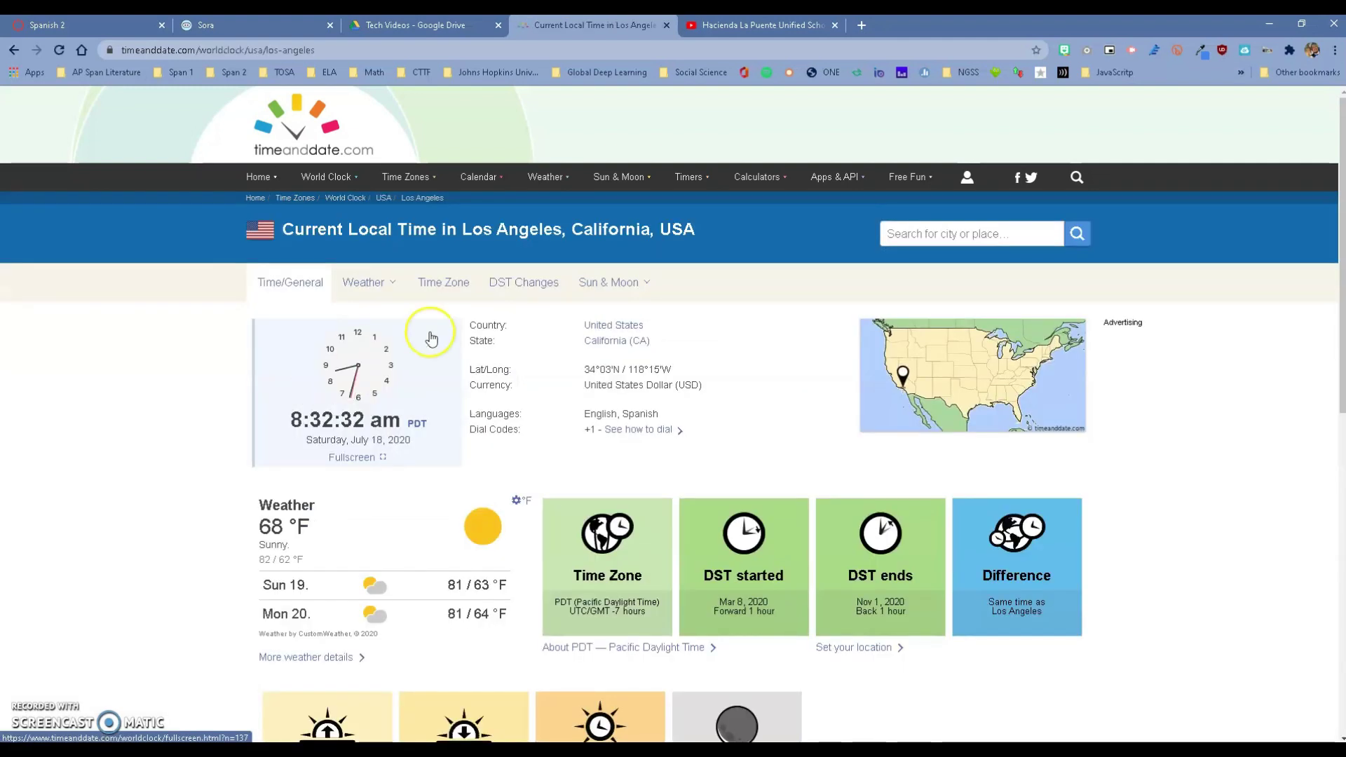
scroll(352, 393, "down", 2)
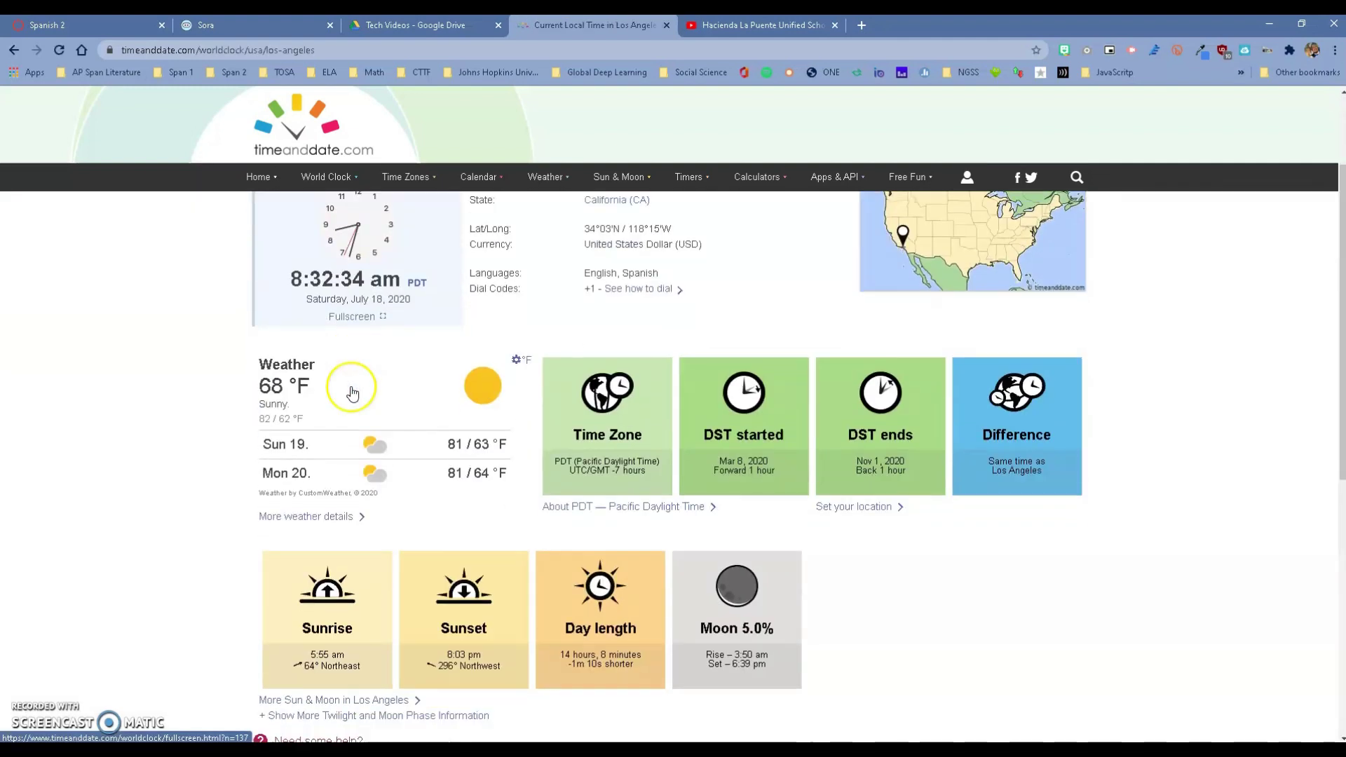
scroll(352, 392, "down", 2)
scroll(351, 389, "down", 1)
scroll(352, 386, "down", 1)
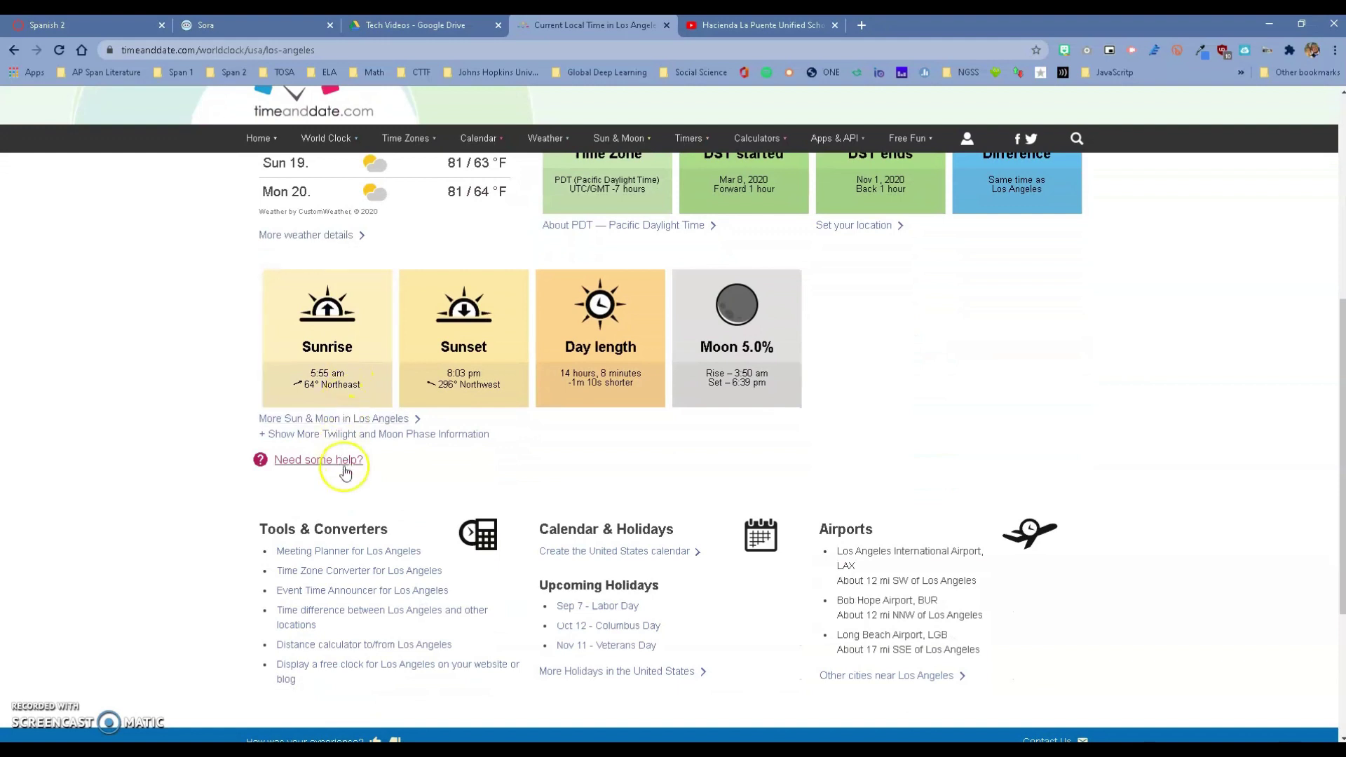
Start the free website clock for Los Angeles using the Clock Stamp text template.
left_click(337, 671)
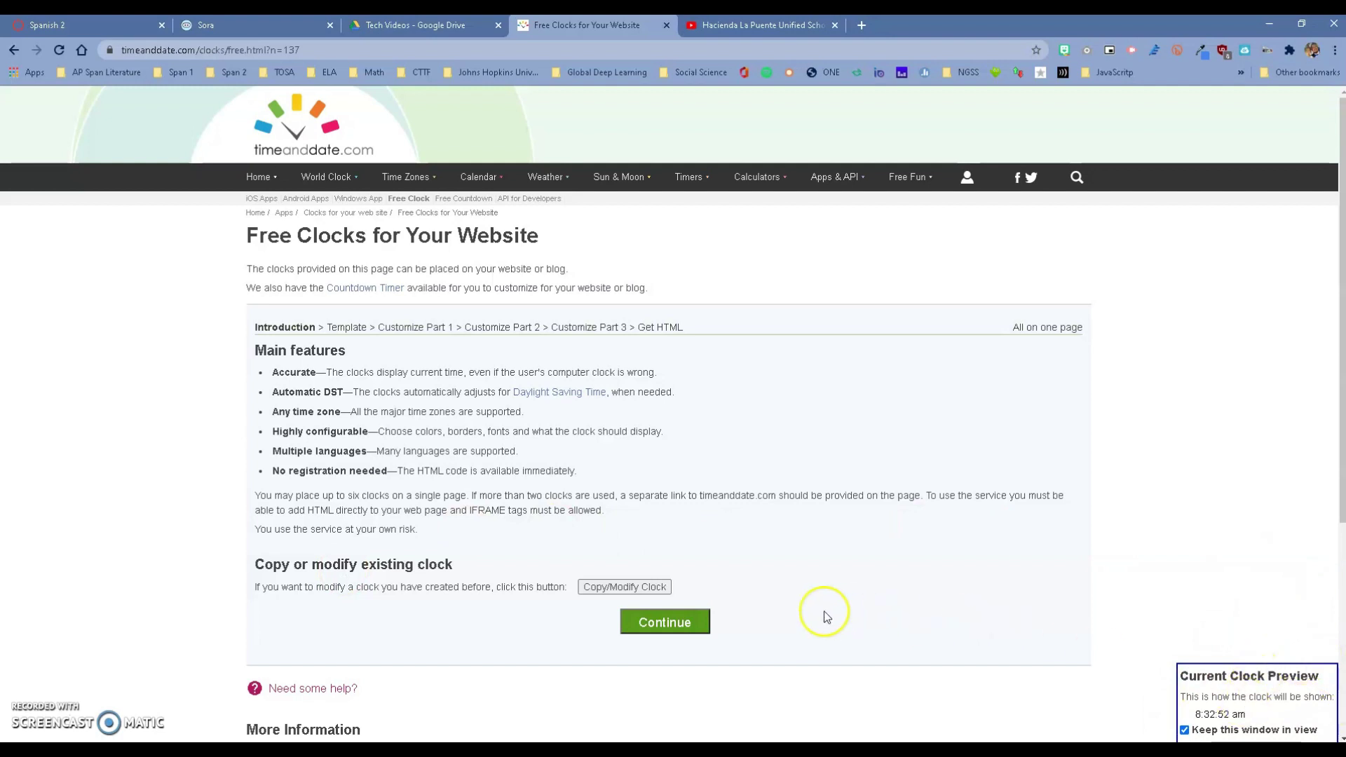
left_click(643, 623)
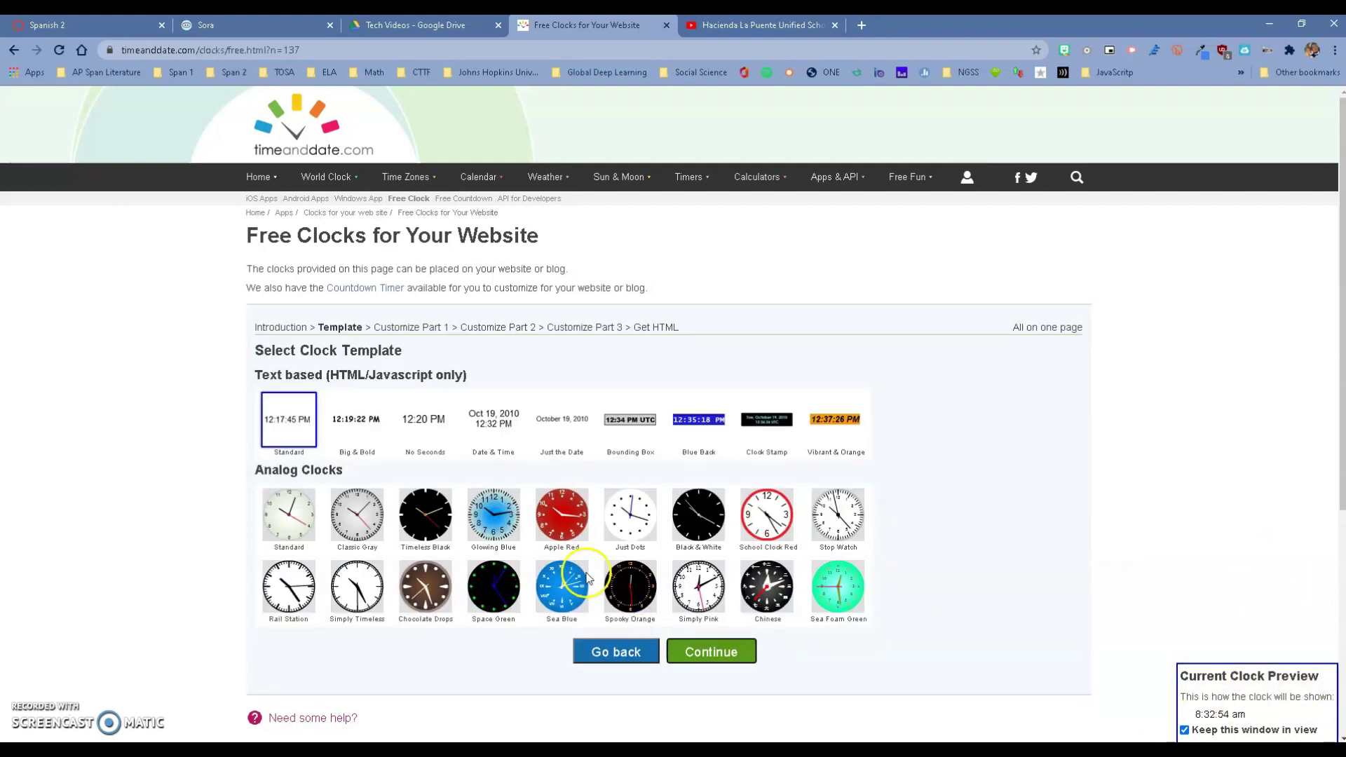
left_click(505, 419)
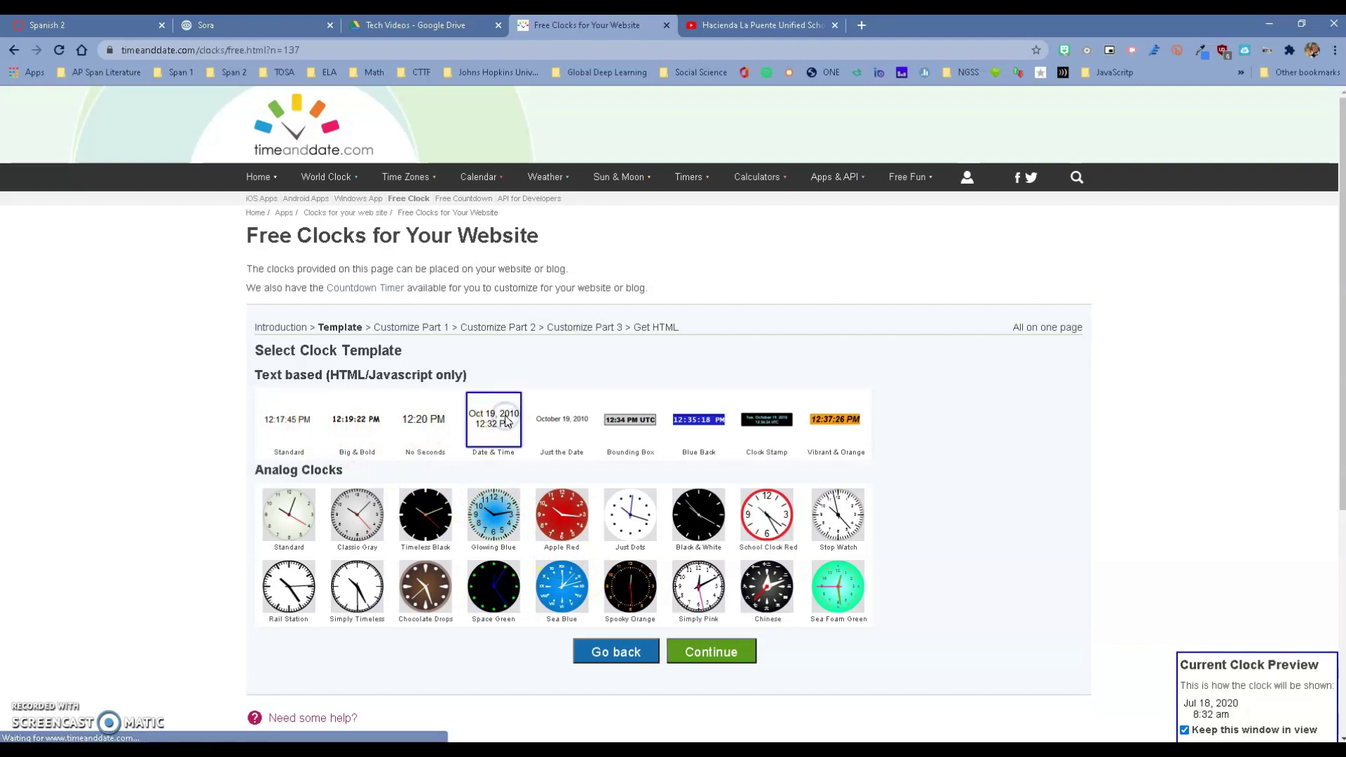
left_click(778, 421)
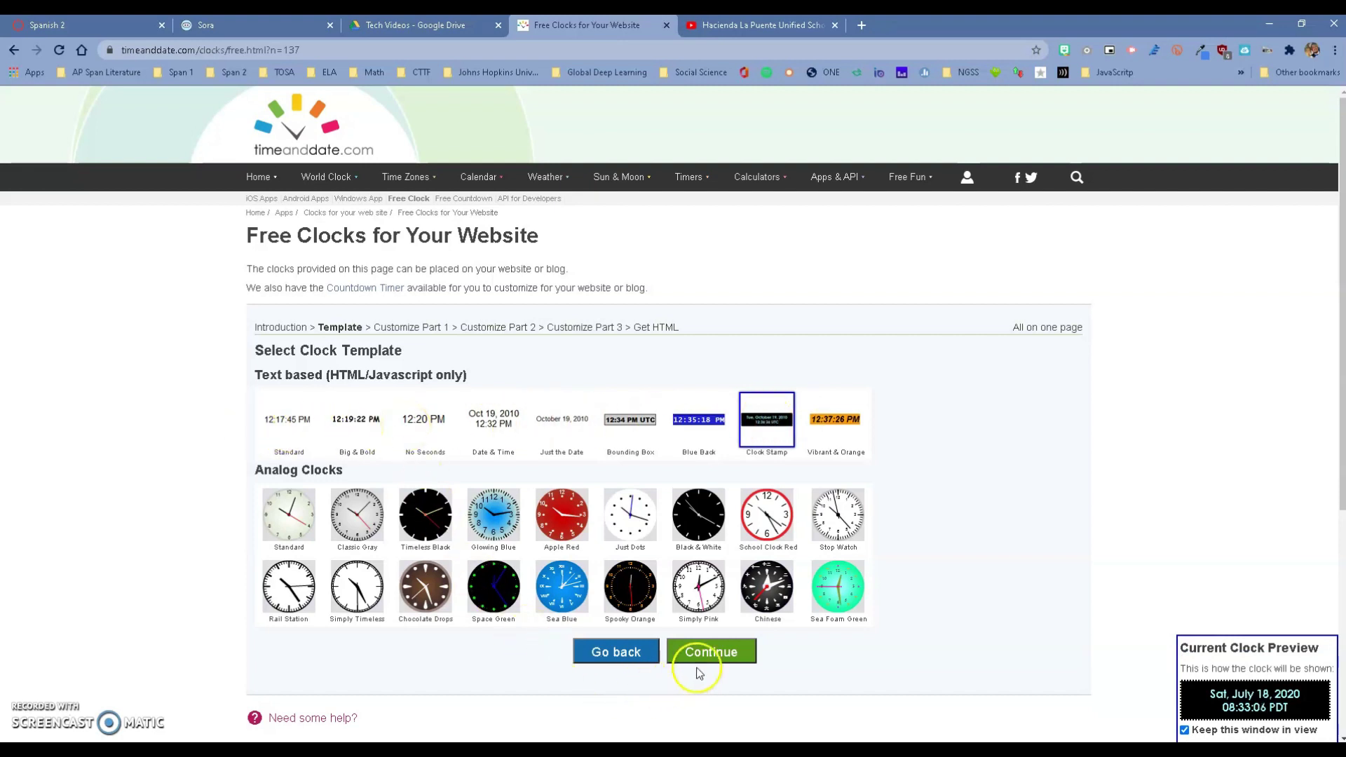
Set the clock's weekday format to Long weekday, e.g. Saturday.
left_click(719, 652)
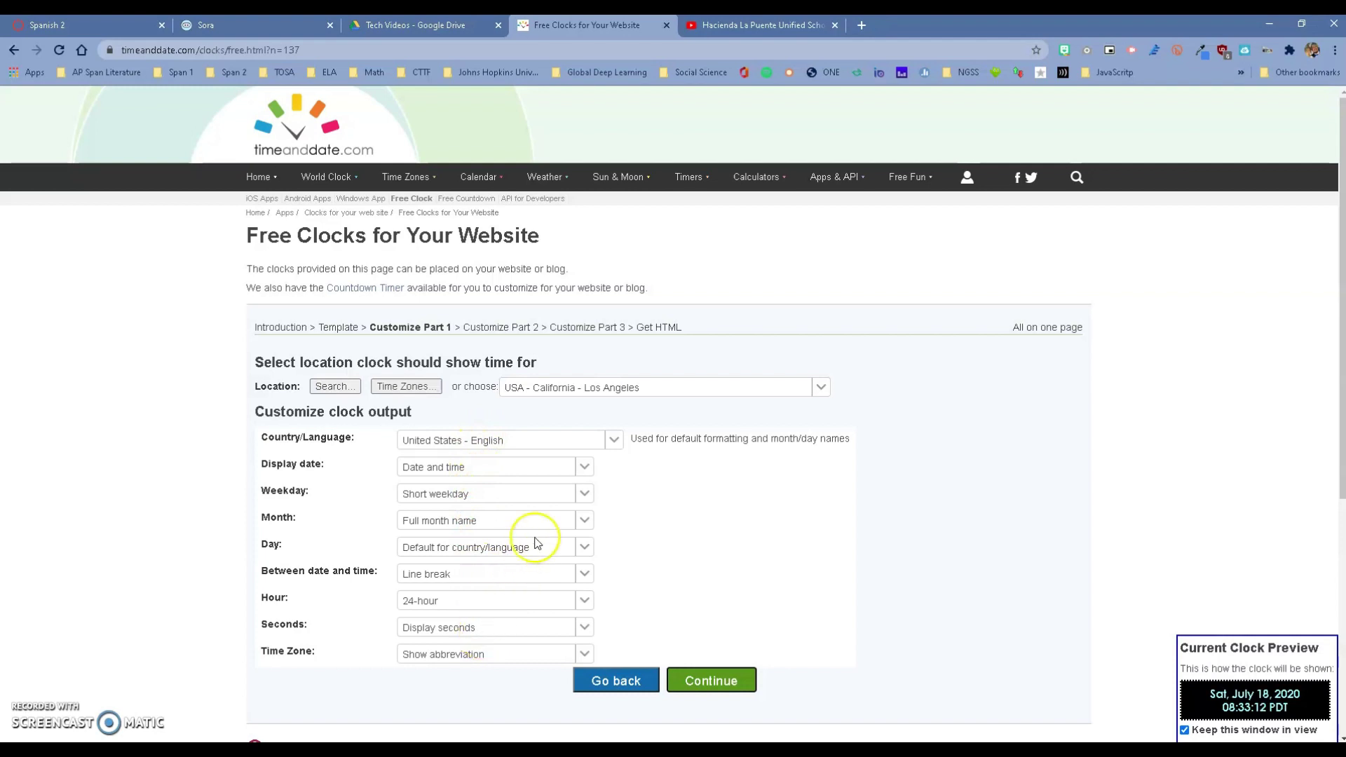
left_click(587, 494)
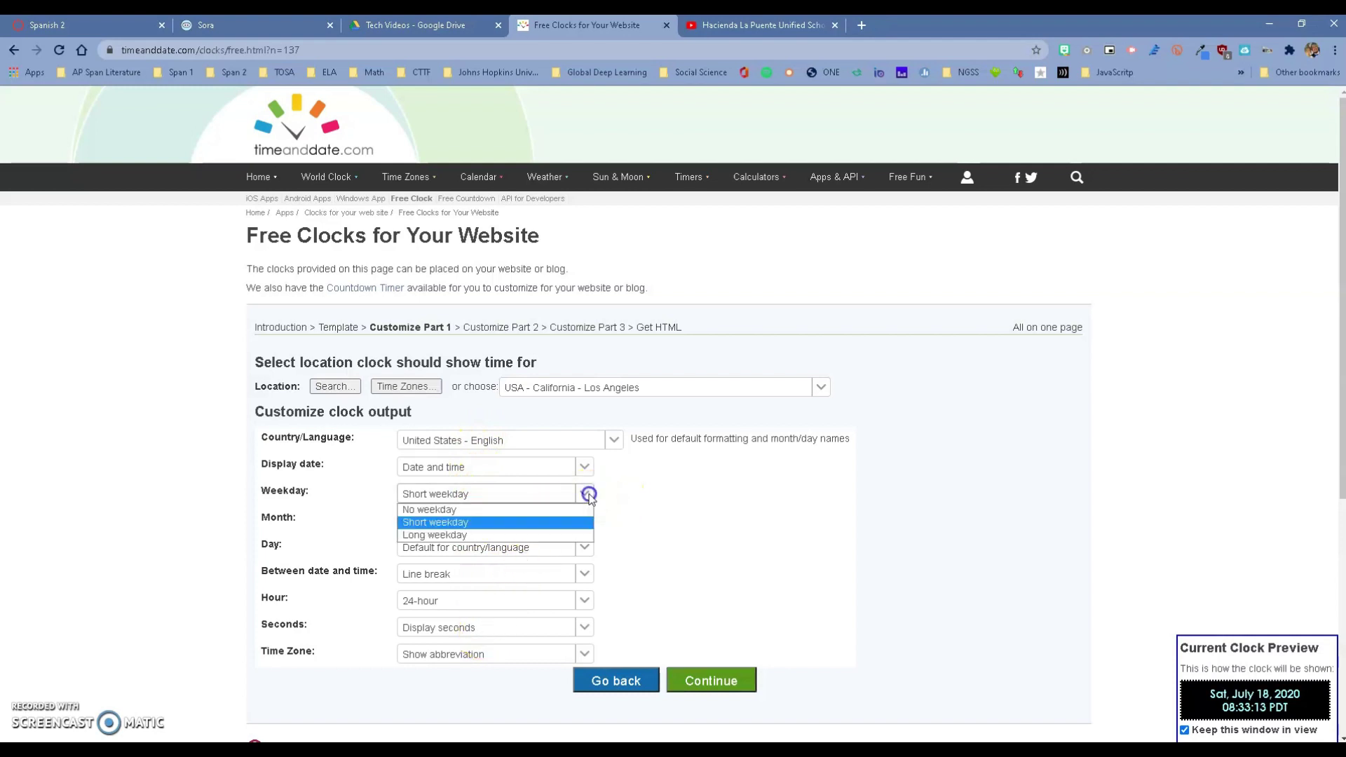
left_click(529, 535)
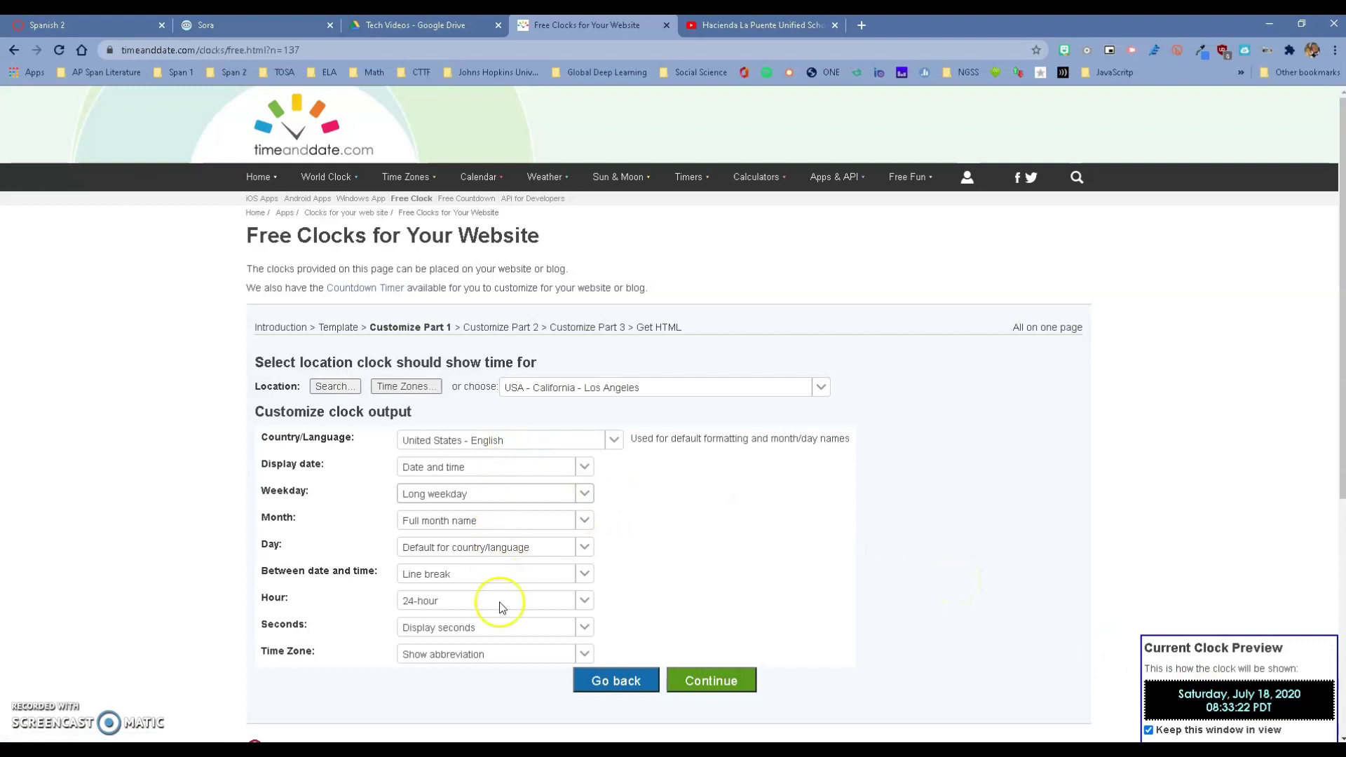
Set the clock text font to Comic Sans MS and its colour to red.
left_click(730, 684)
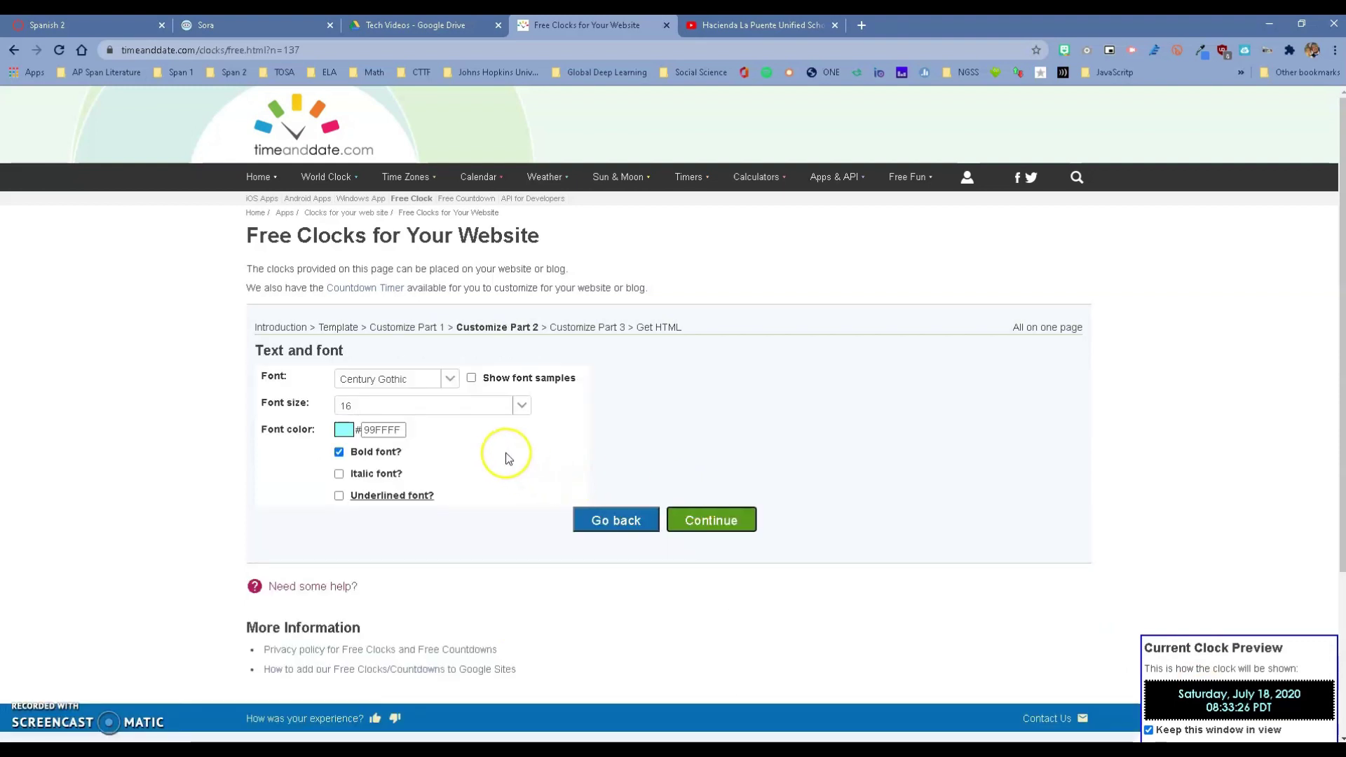
left_click(450, 381)
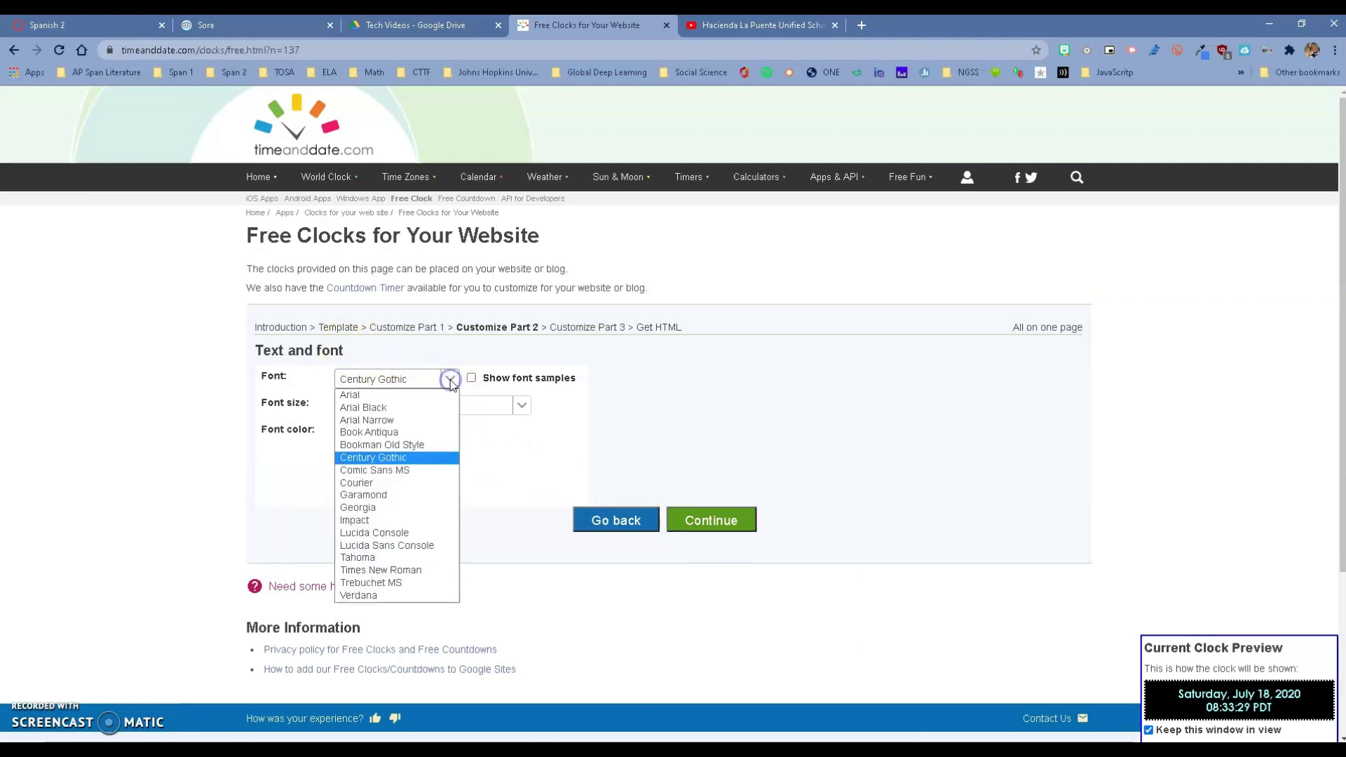
left_click(418, 471)
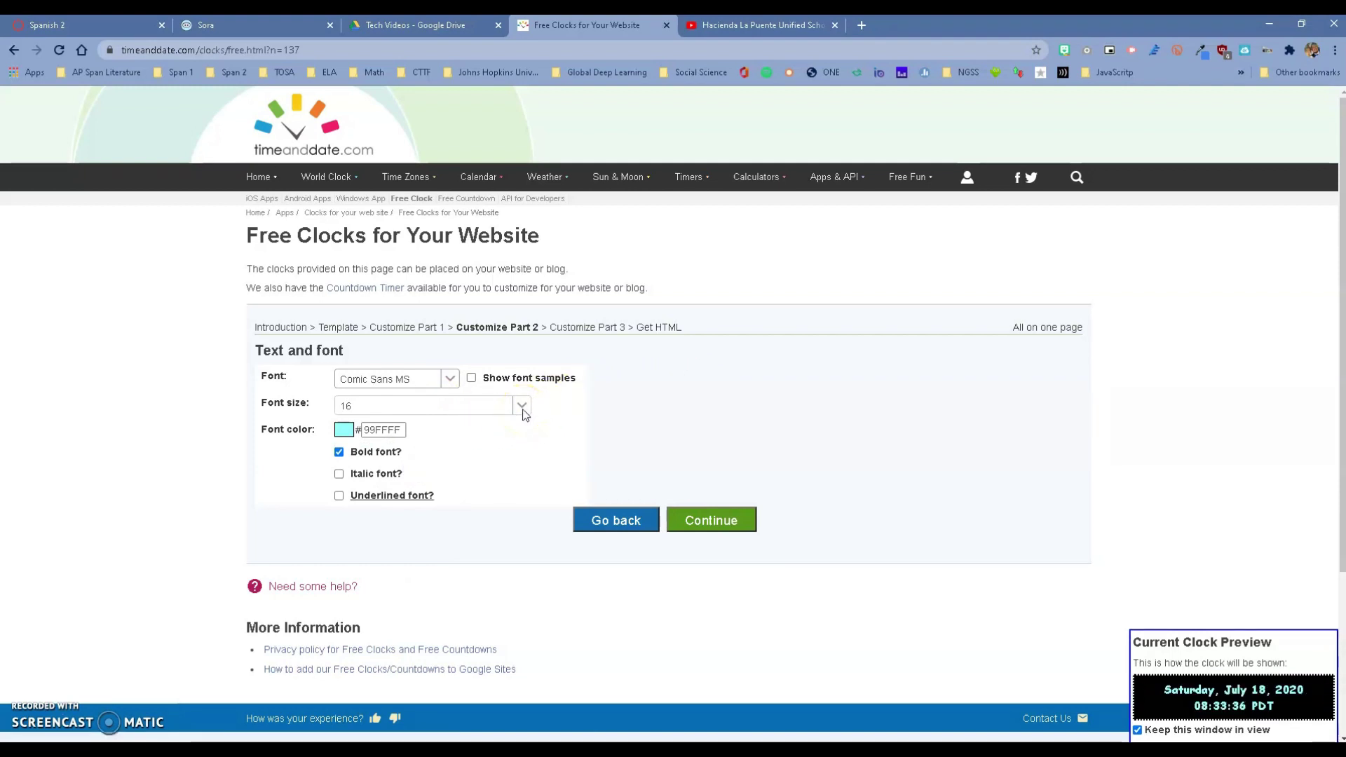
left_click(343, 430)
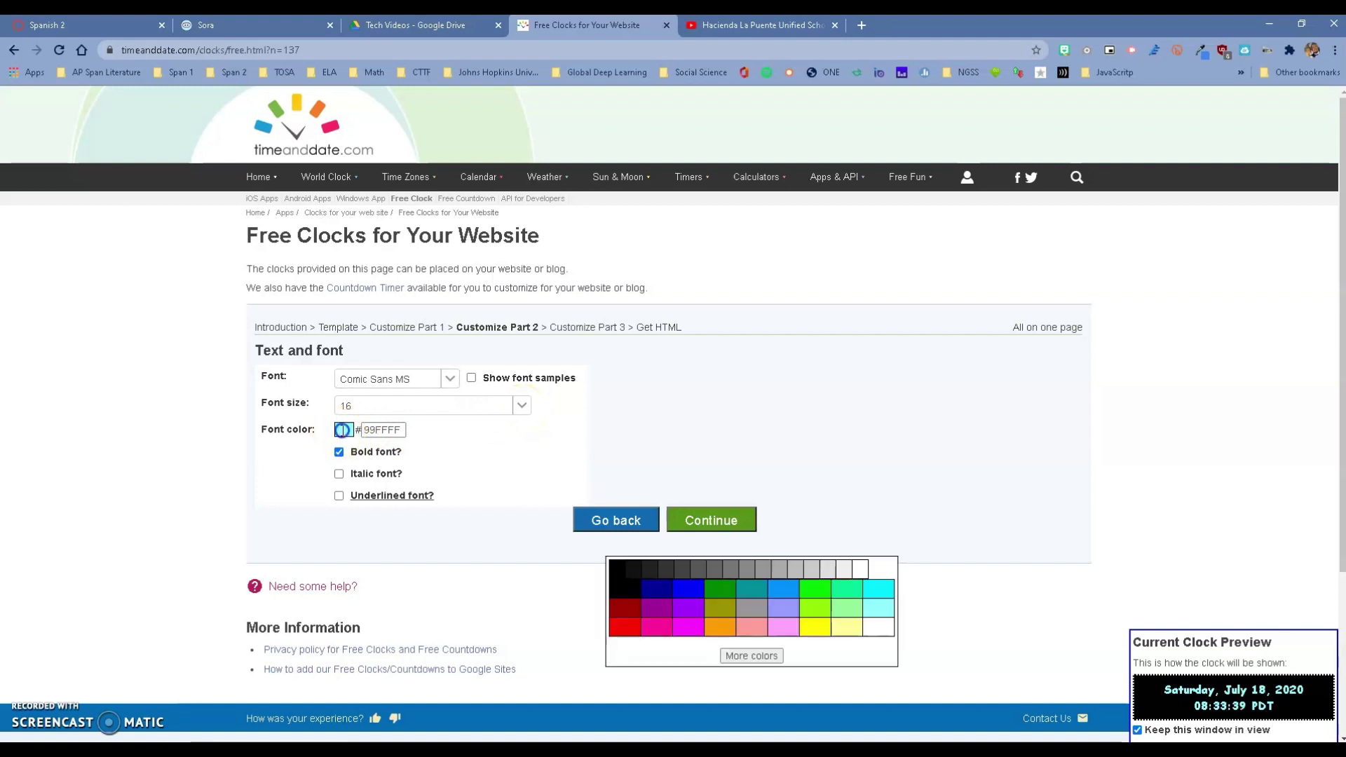
left_click(633, 628)
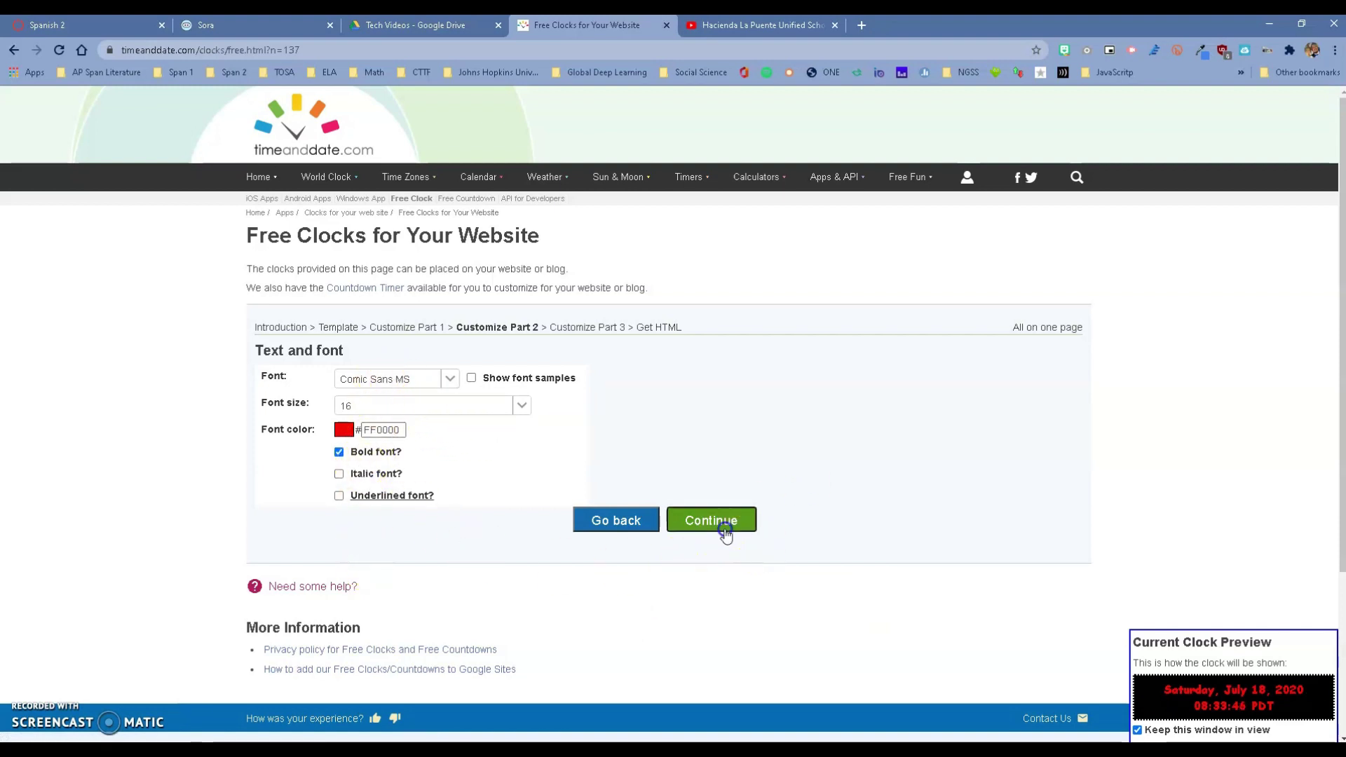
Reach the Get HTML step and choose 'Secure web page (https/SSL server)'.
left_click(723, 529)
scroll(720, 510, "down", 1)
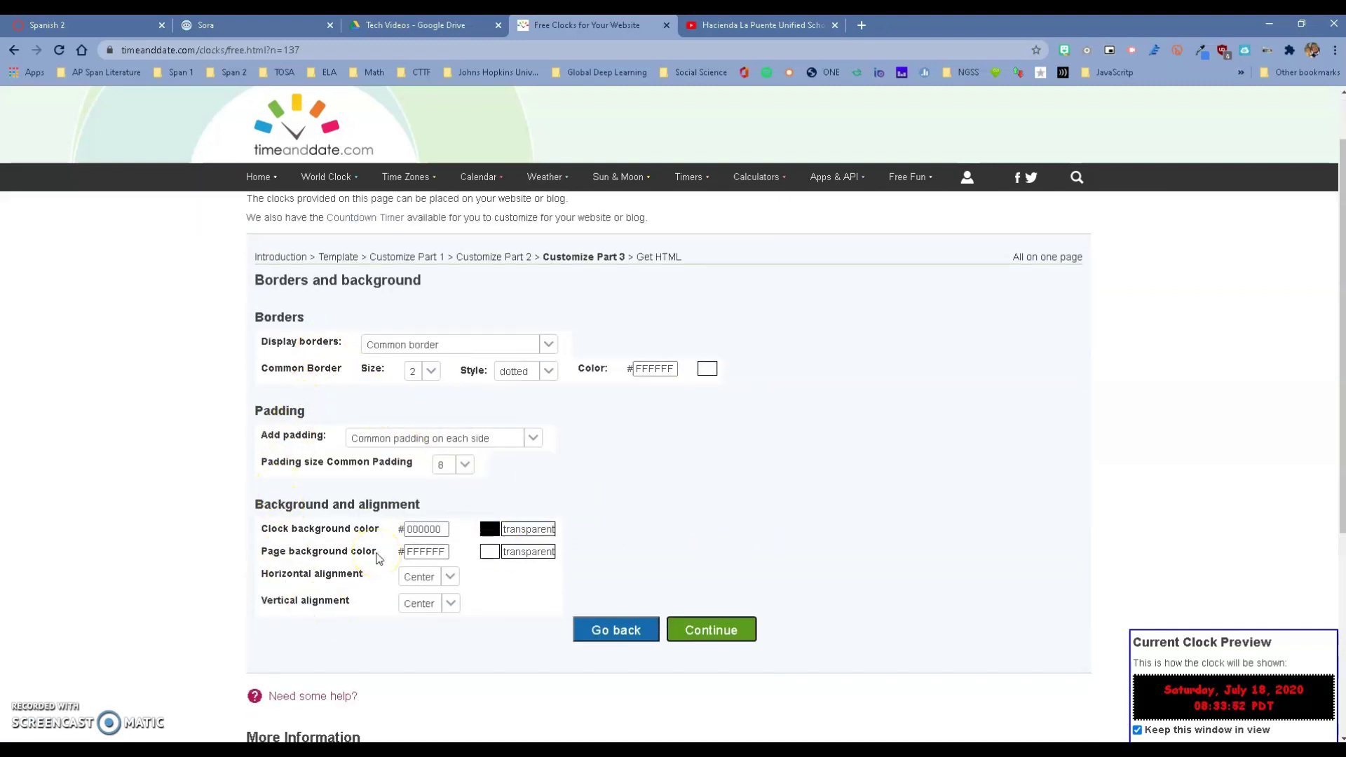
left_click(714, 629)
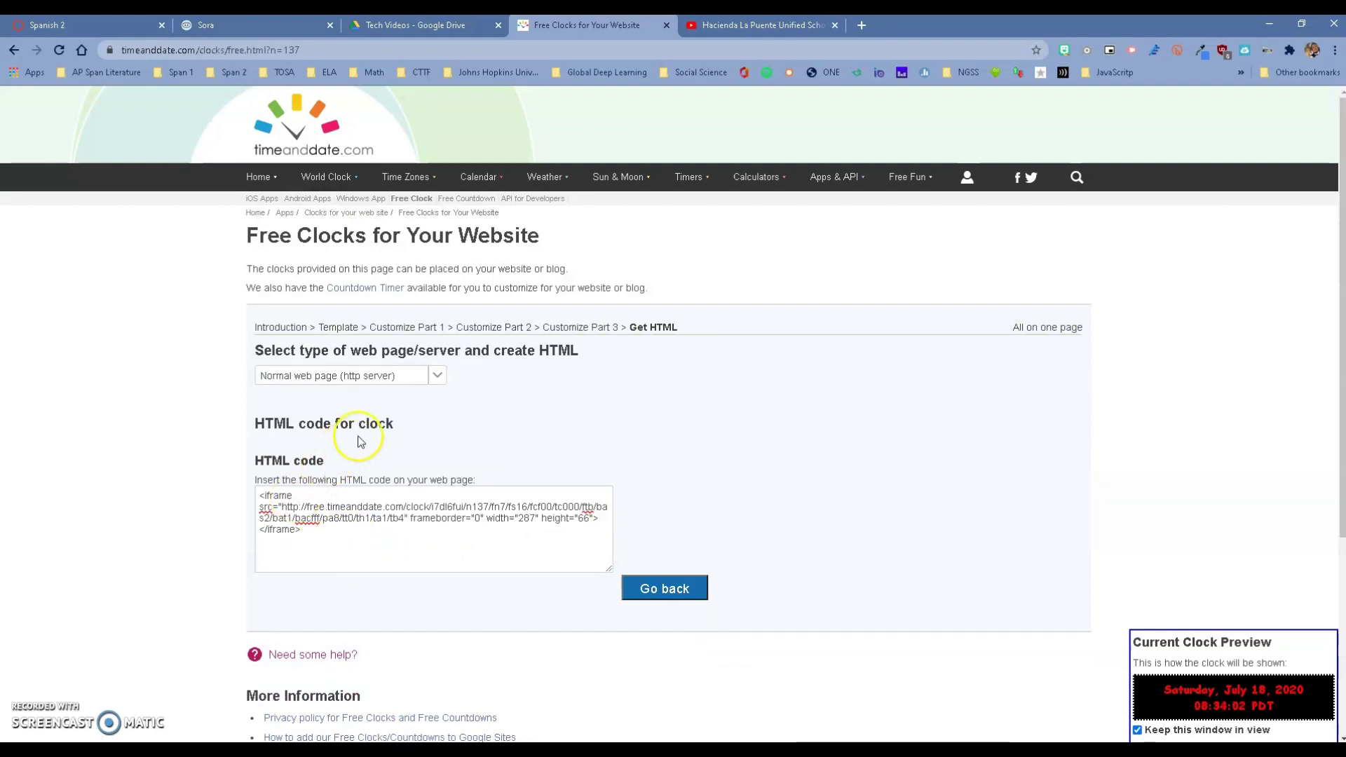
left_click(440, 376)
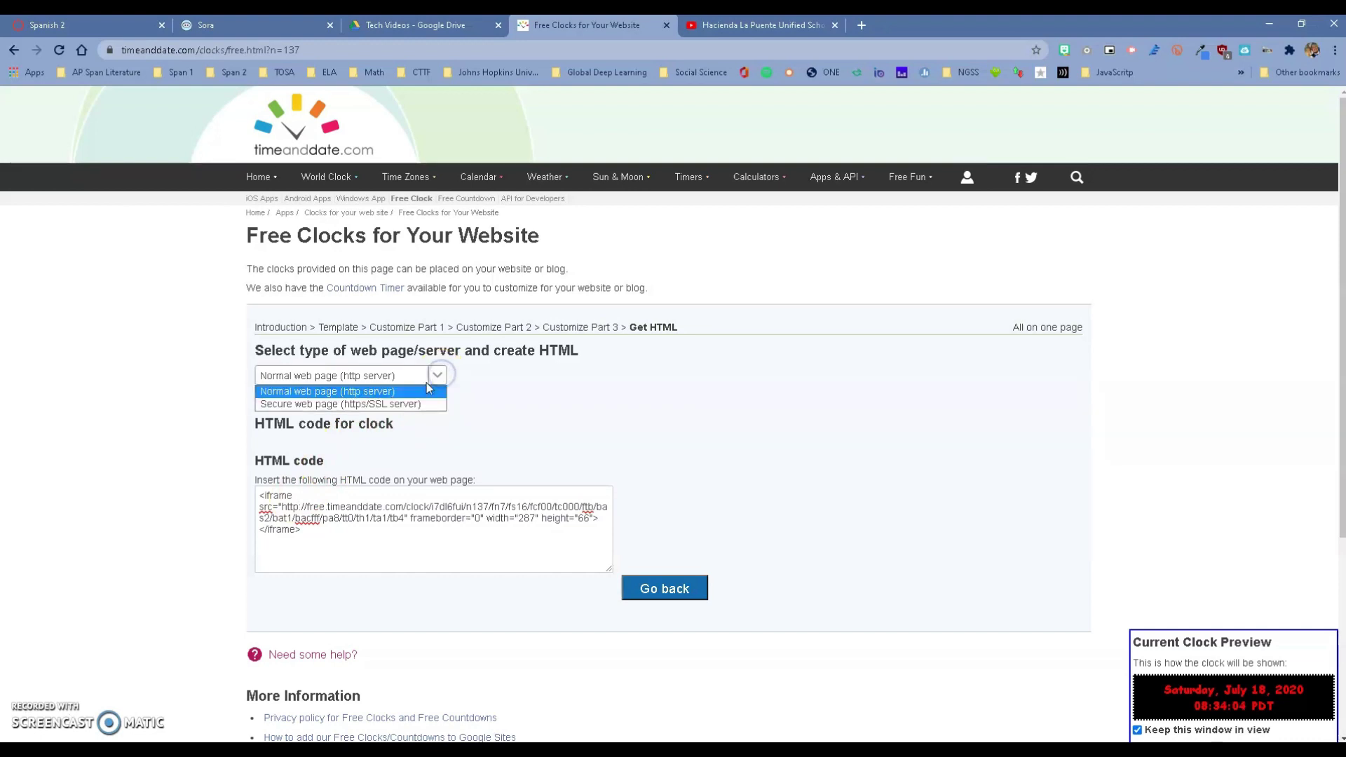
left_click(413, 404)
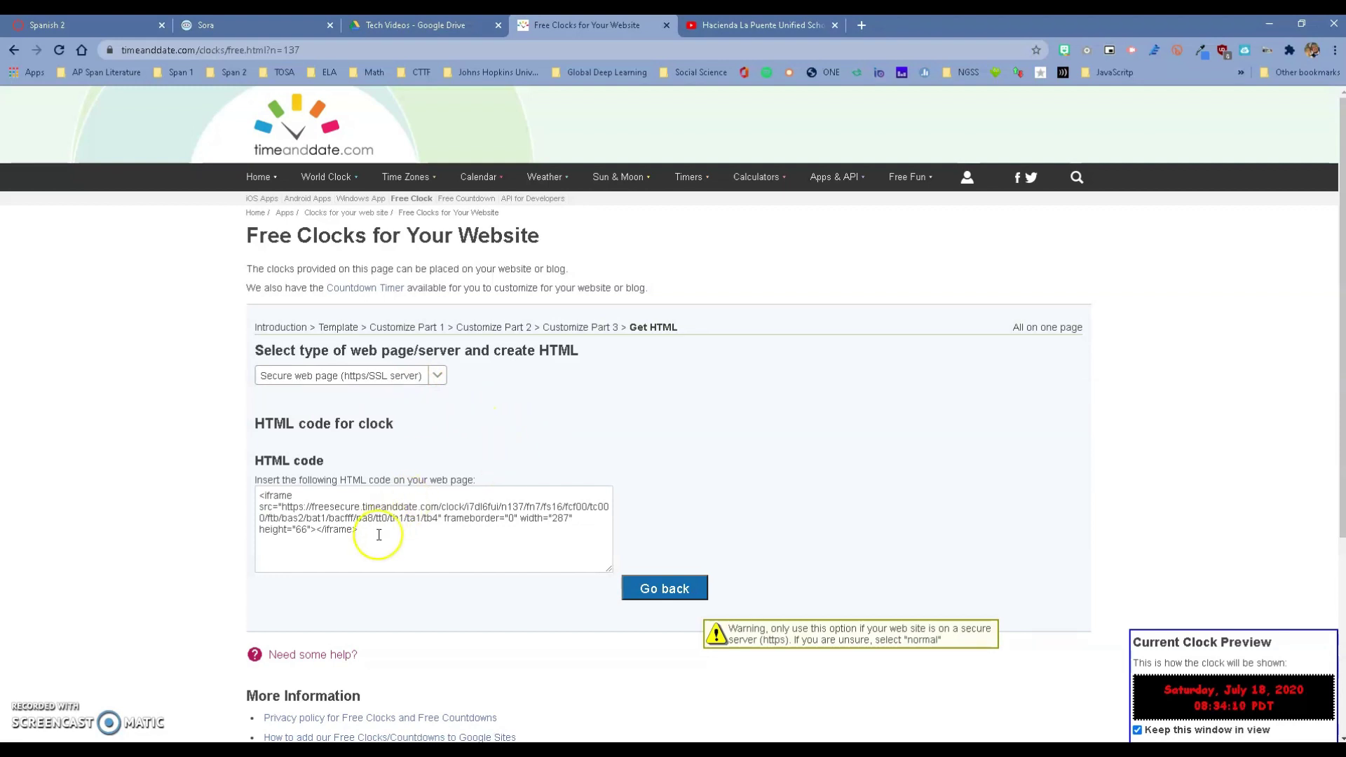
Select the clock's iframe HTML code and copy it.
left_click_drag(378, 535, 256, 494)
right_click(294, 530)
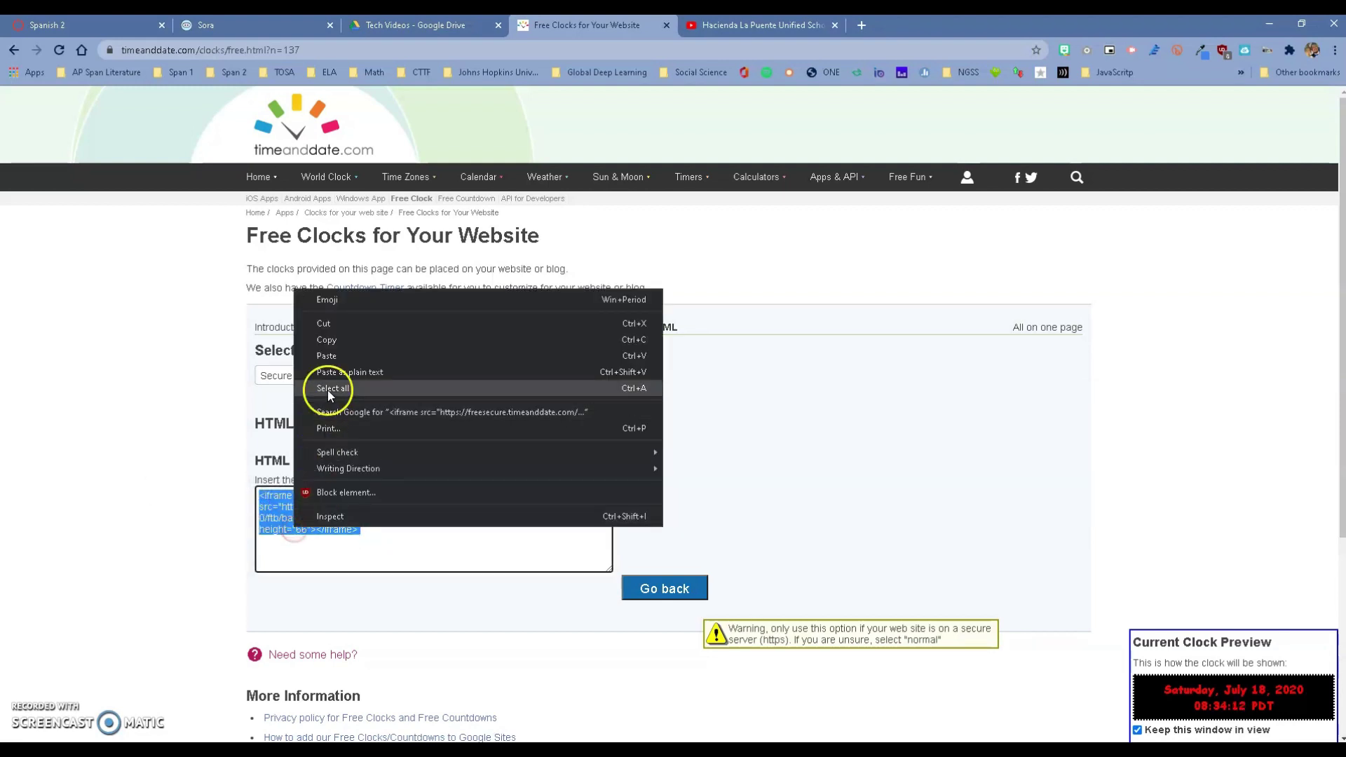
left_click(333, 341)
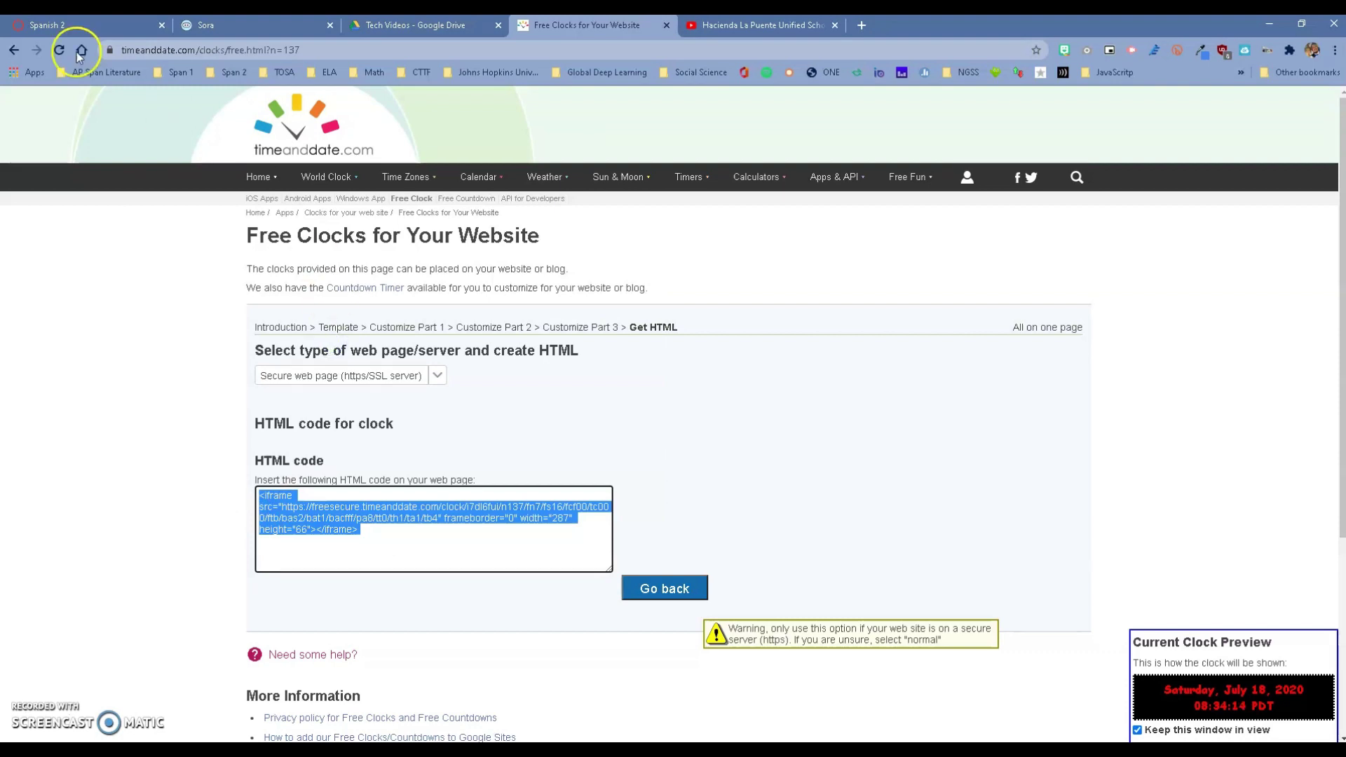
Return to Canvas, open the Distance Learning Elementary course, and edit its home page.
left_click(59, 24)
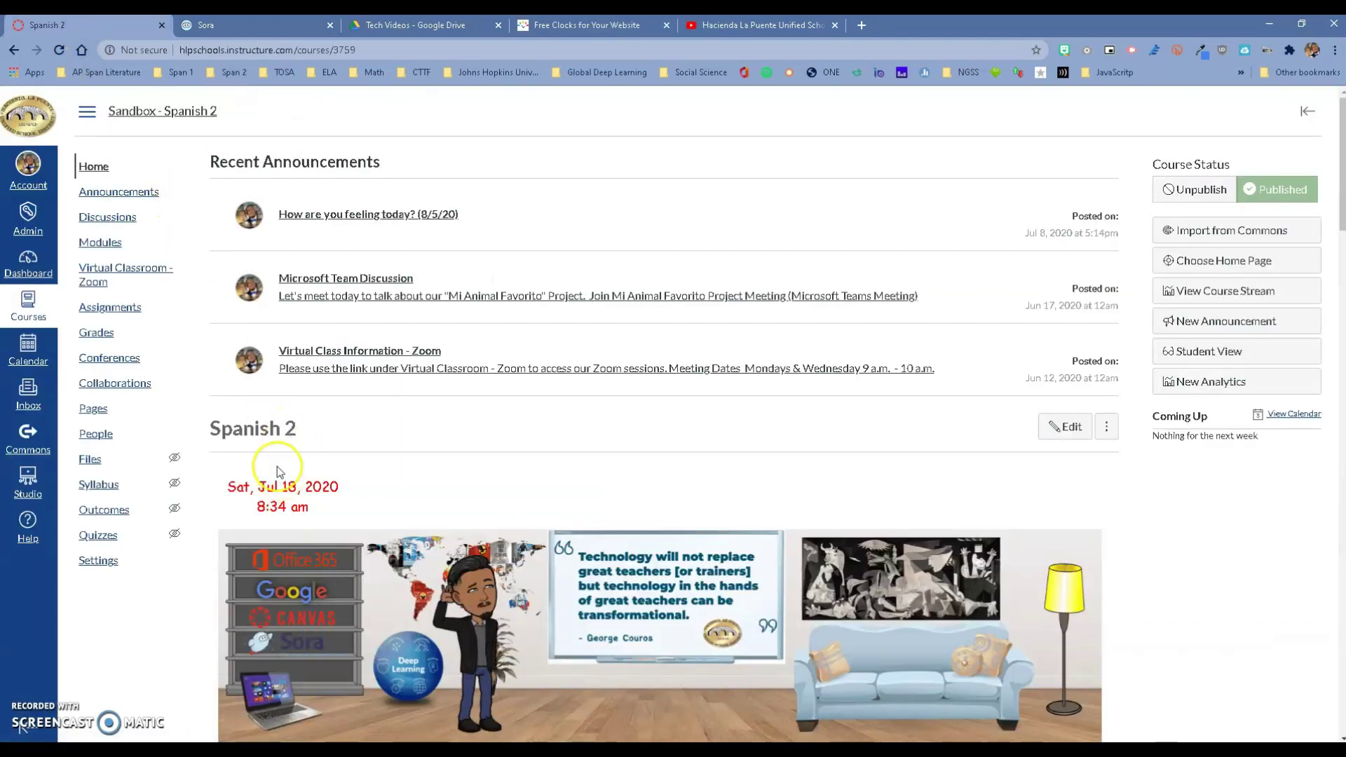
left_click(31, 267)
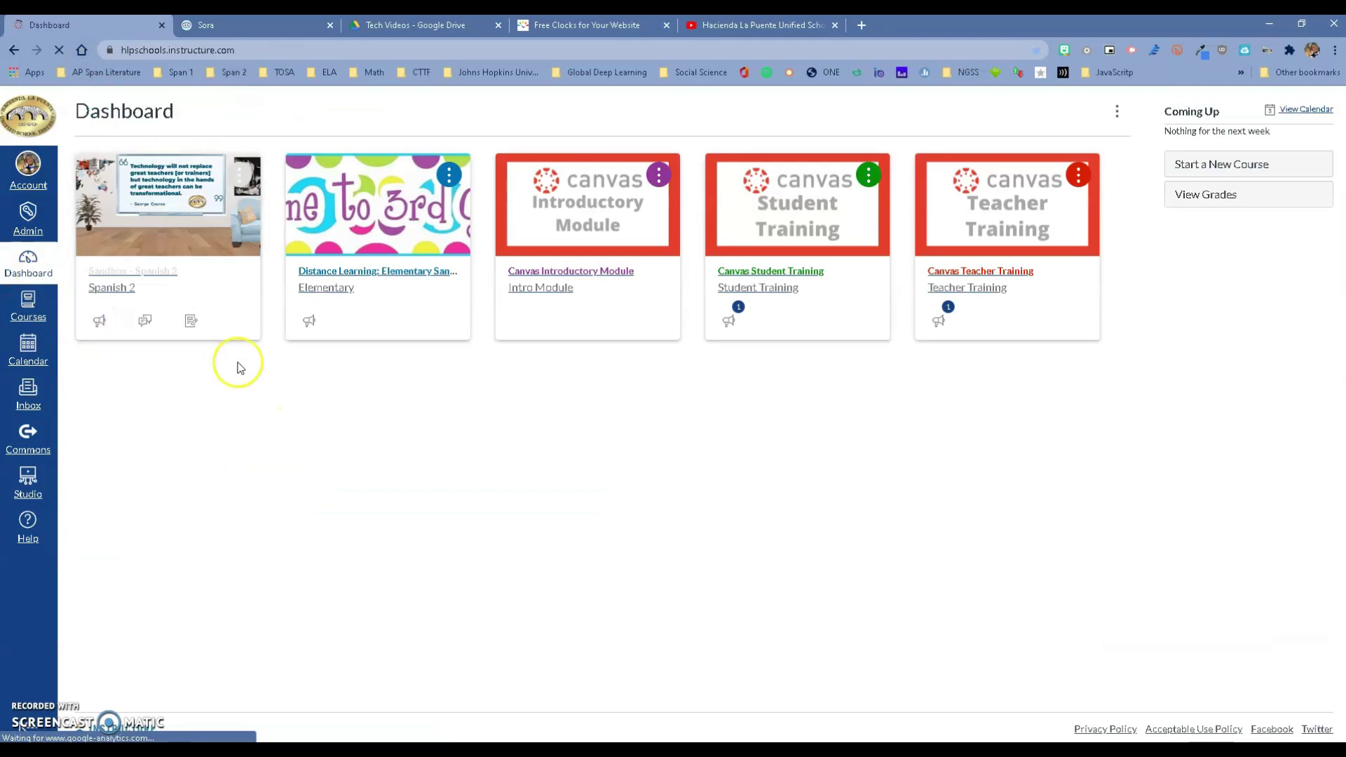
left_click(363, 204)
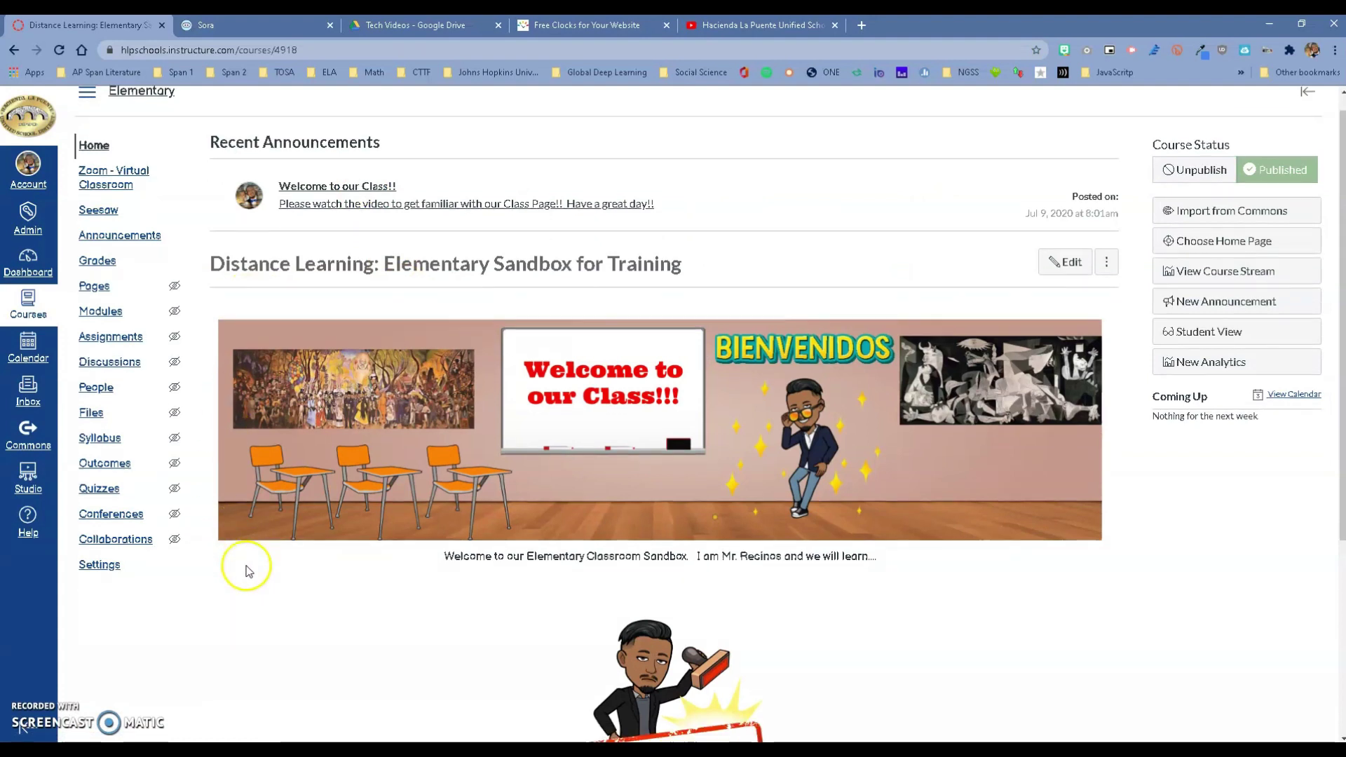
scroll(247, 565, "down", 4)
scroll(246, 565, "up", 4)
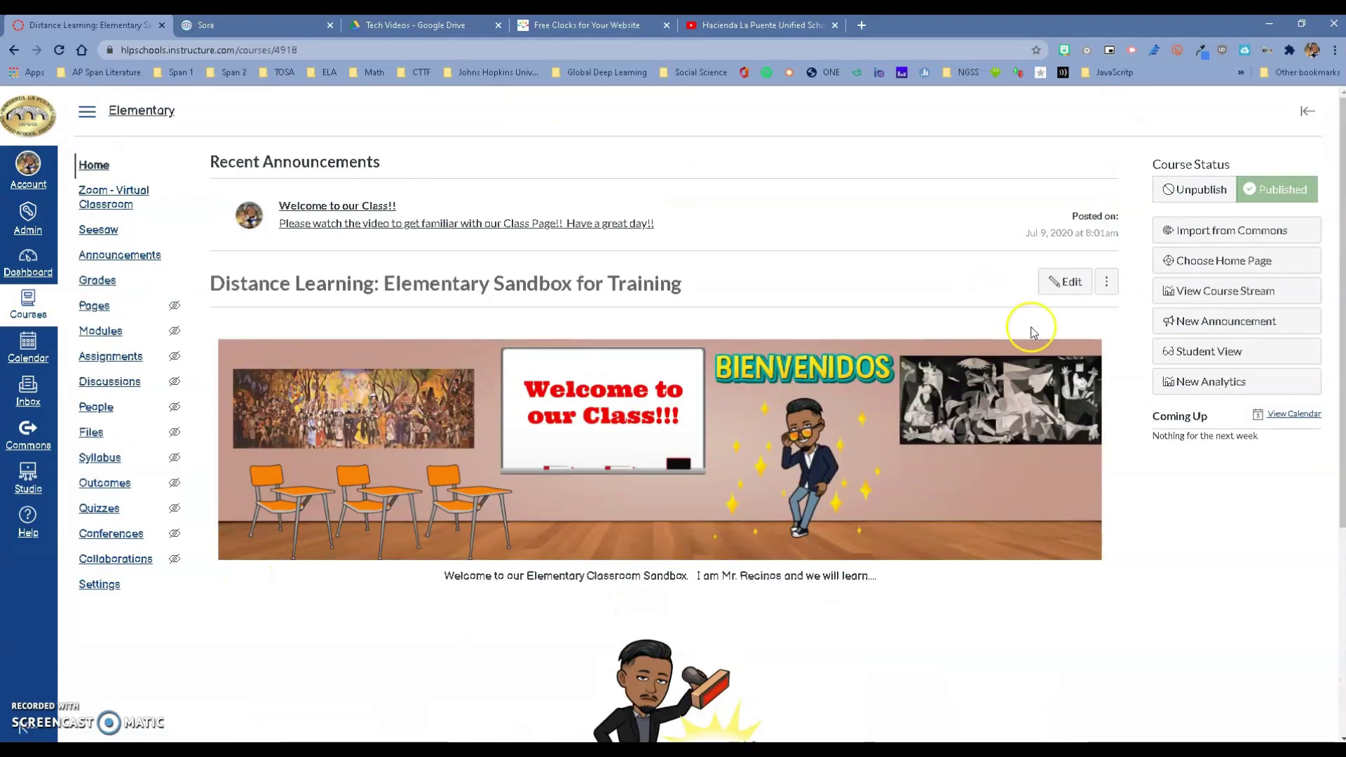
left_click(1065, 283)
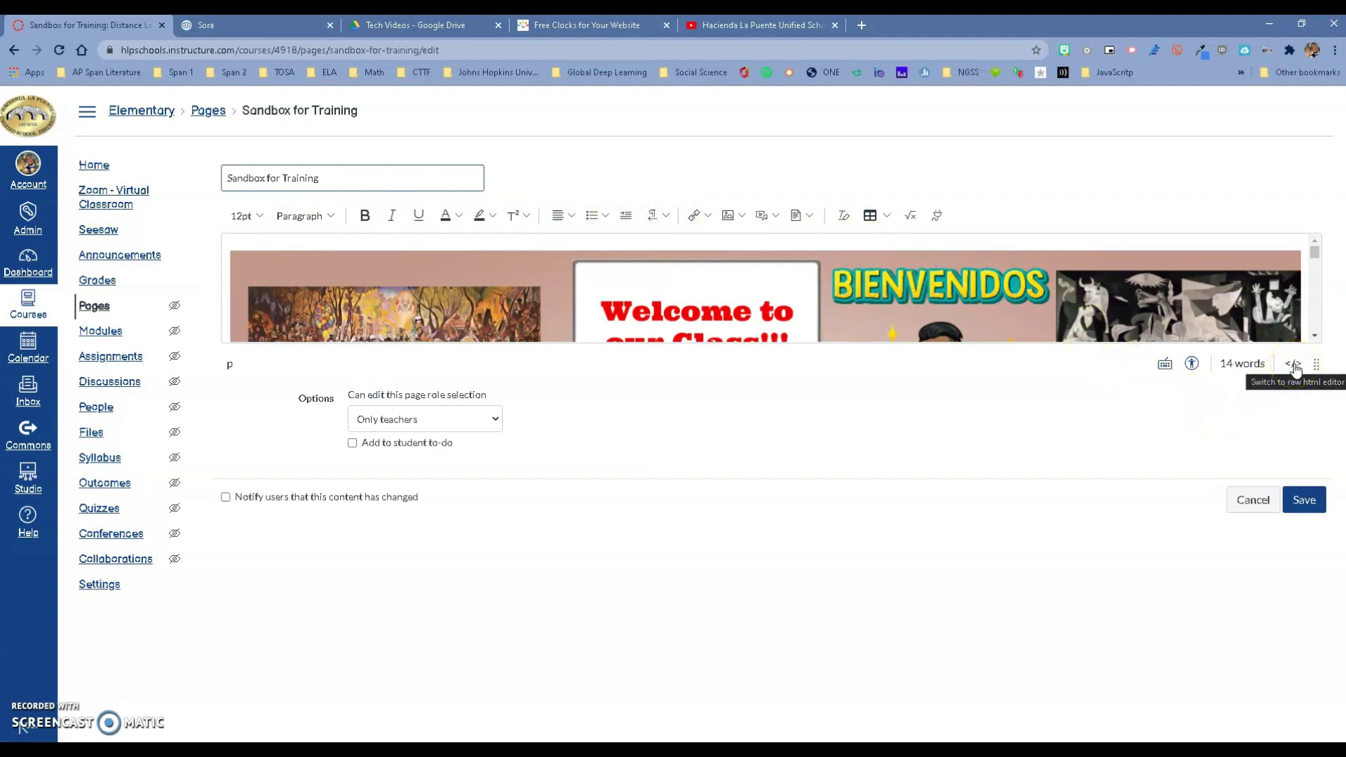
Switch the Rich Content Editor to raw HTML view of the Sandbox for Training page.
left_click(1292, 365)
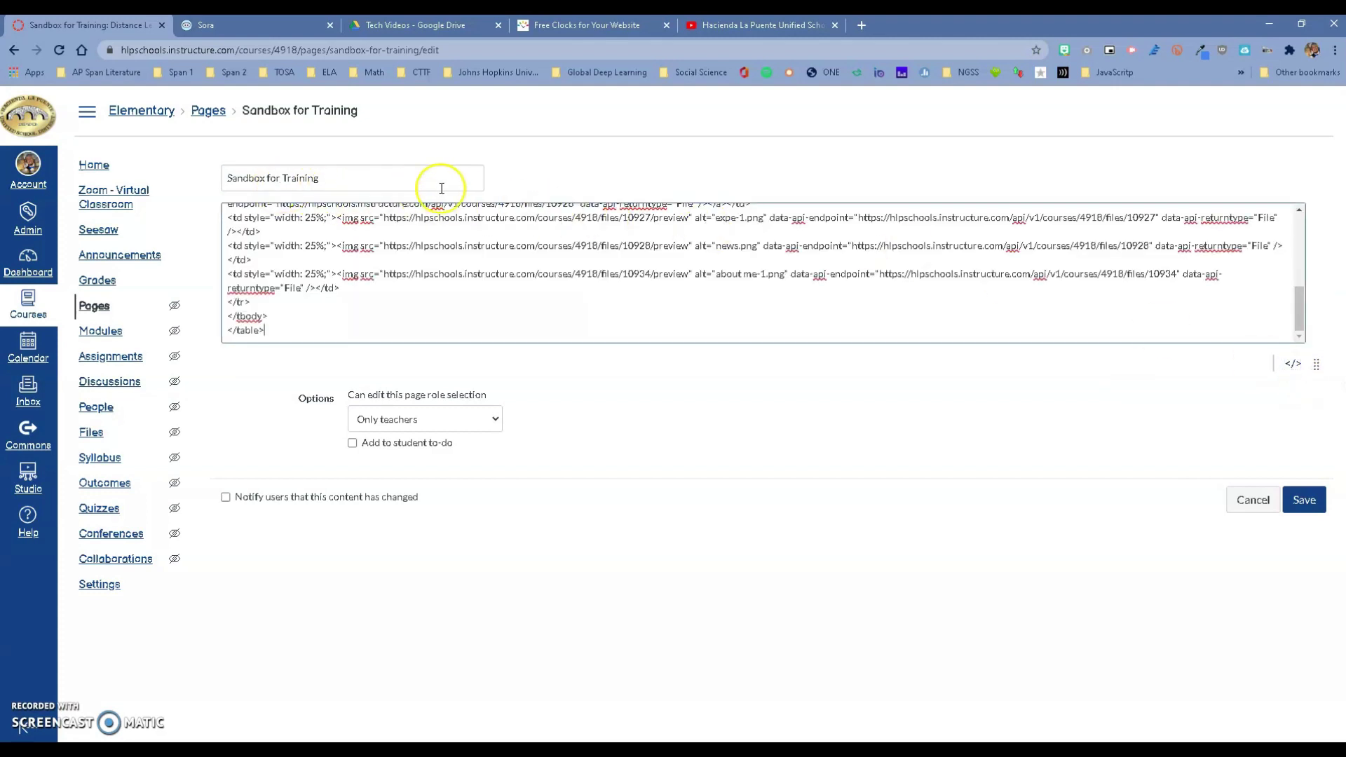
left_click(1291, 363)
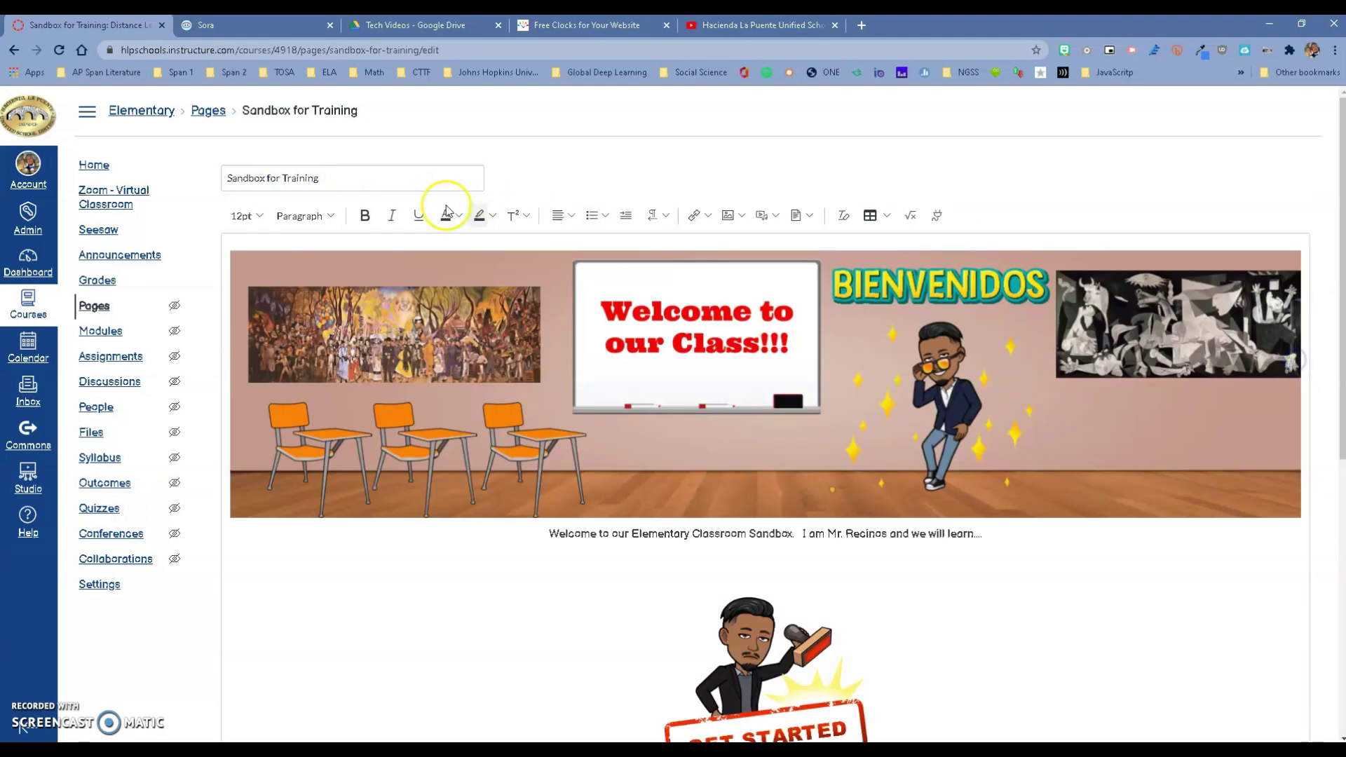
scroll(1251, 433, "down", 2)
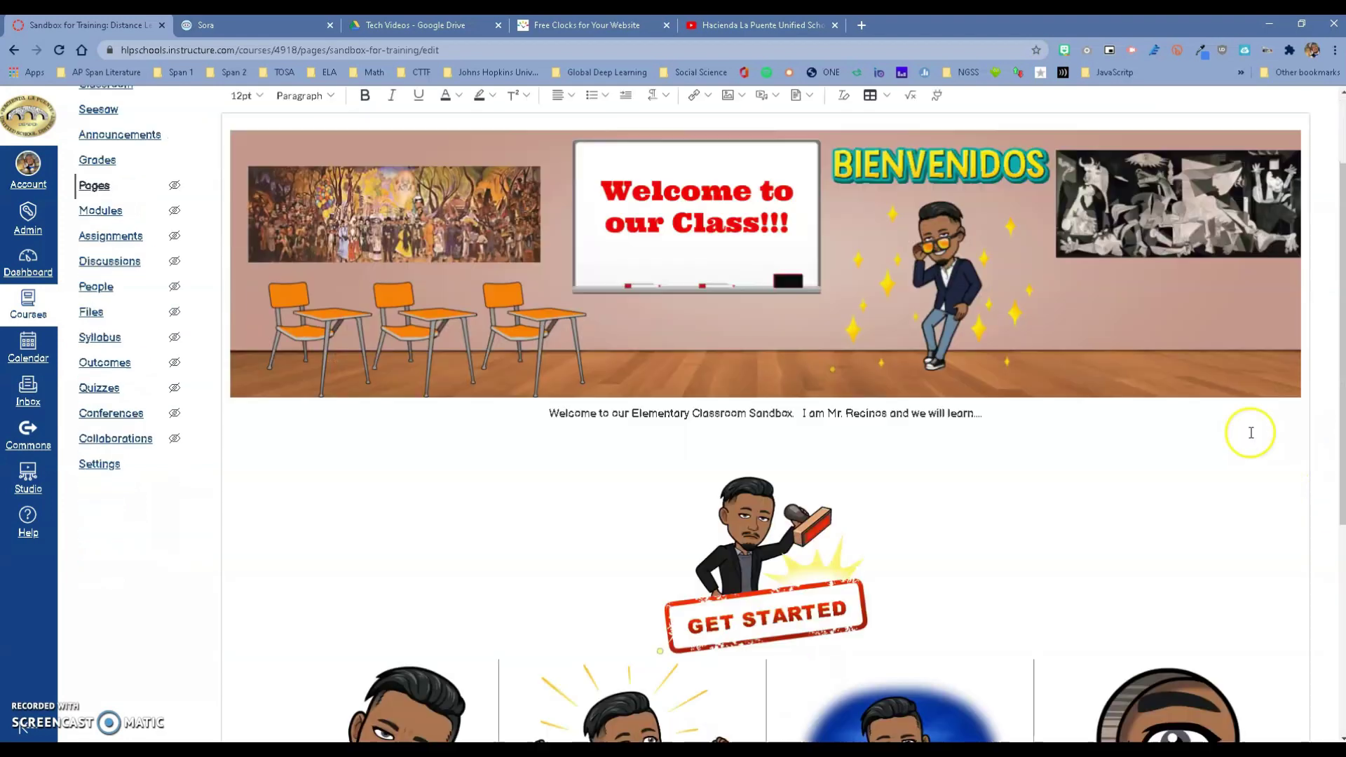
scroll(1250, 433, "down", 3)
left_click(1279, 718)
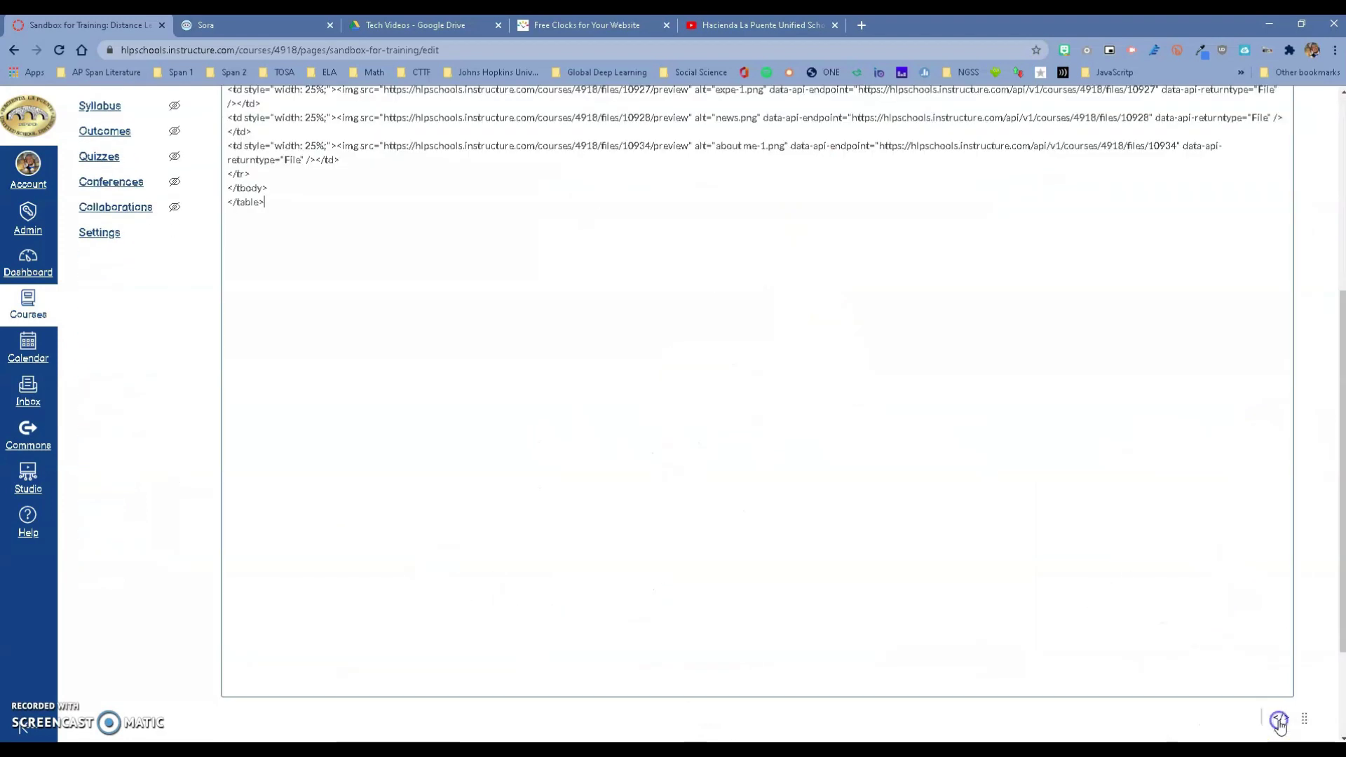
scroll(661, 405, "up", 5)
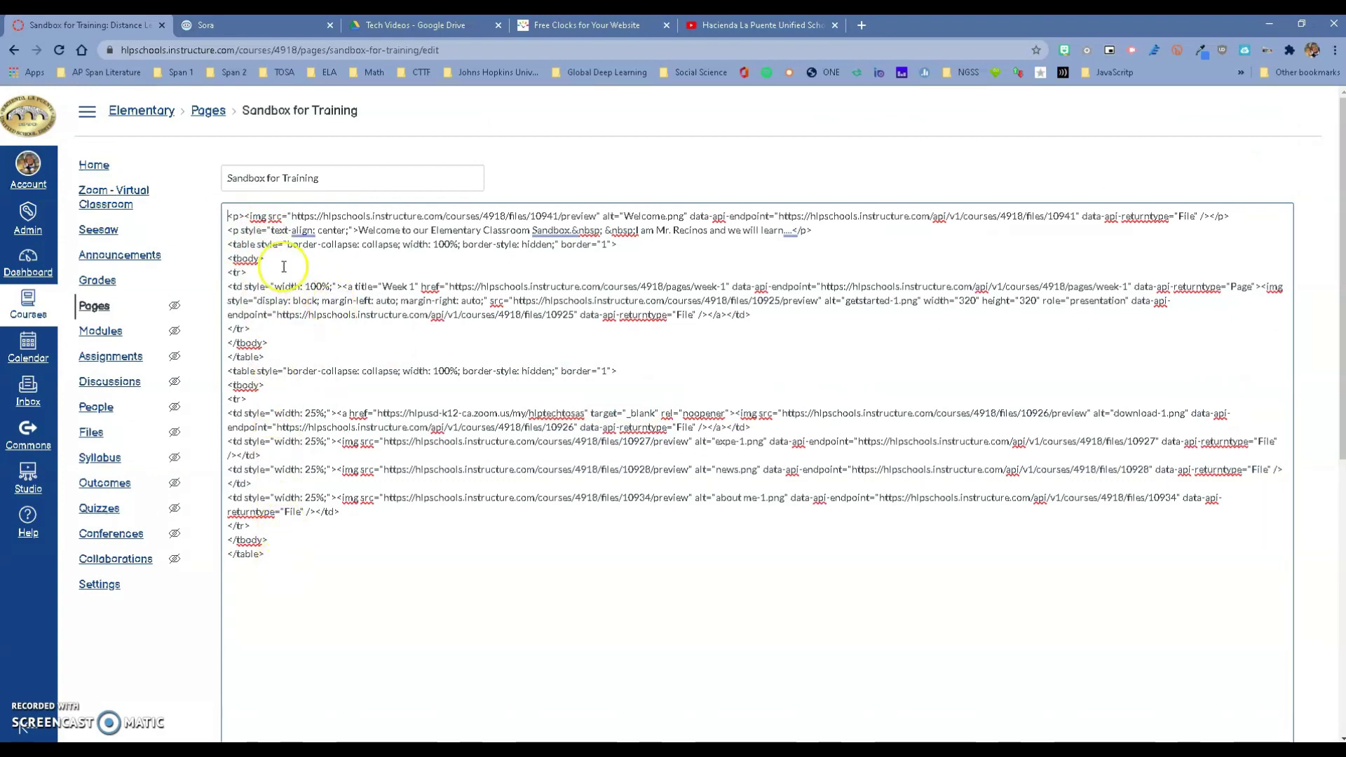
Paste the clock iframe code at the top of the page HTML and save.
right_click(226, 214)
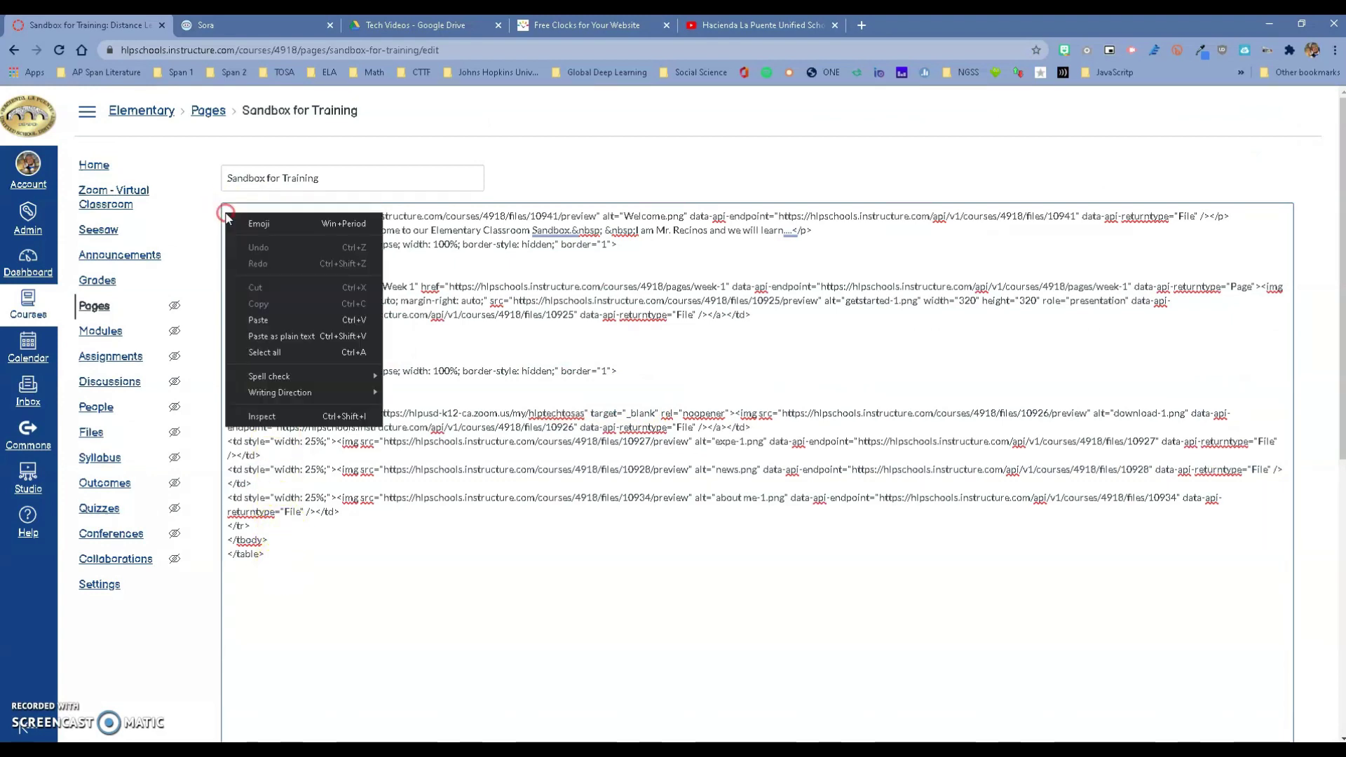
left_click(258, 319)
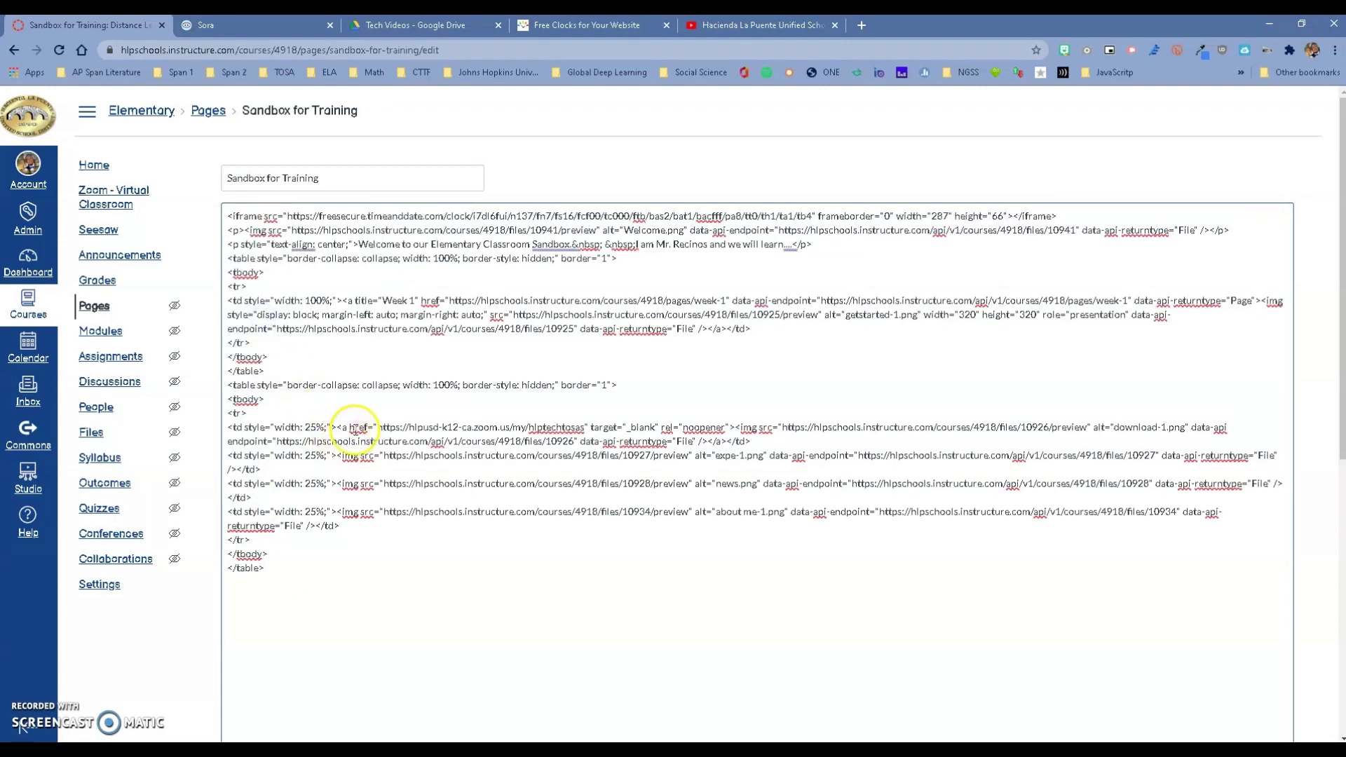
scroll(871, 431, "down", 2)
scroll(1231, 556, "down", 3)
scroll(1310, 556, "down", 1)
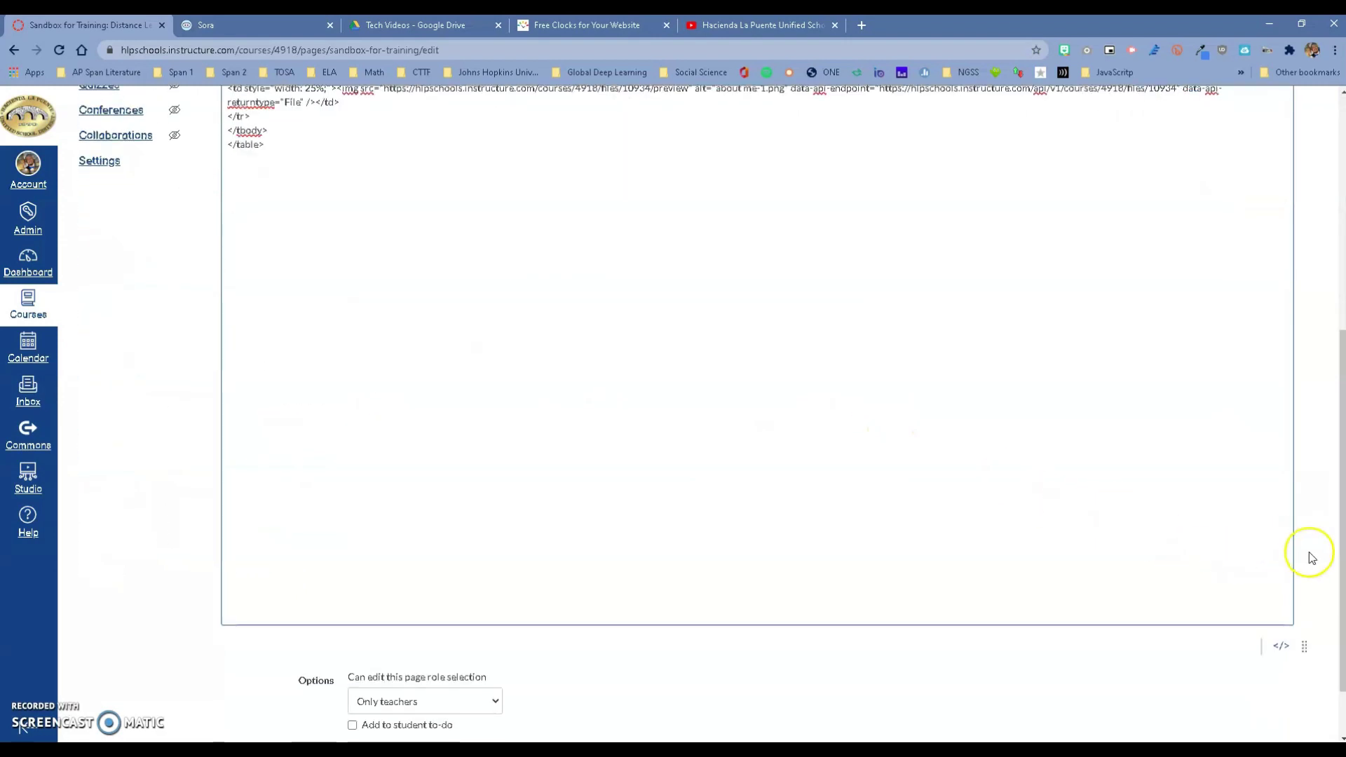
scroll(1295, 693, "down", 1)
left_click(1296, 699)
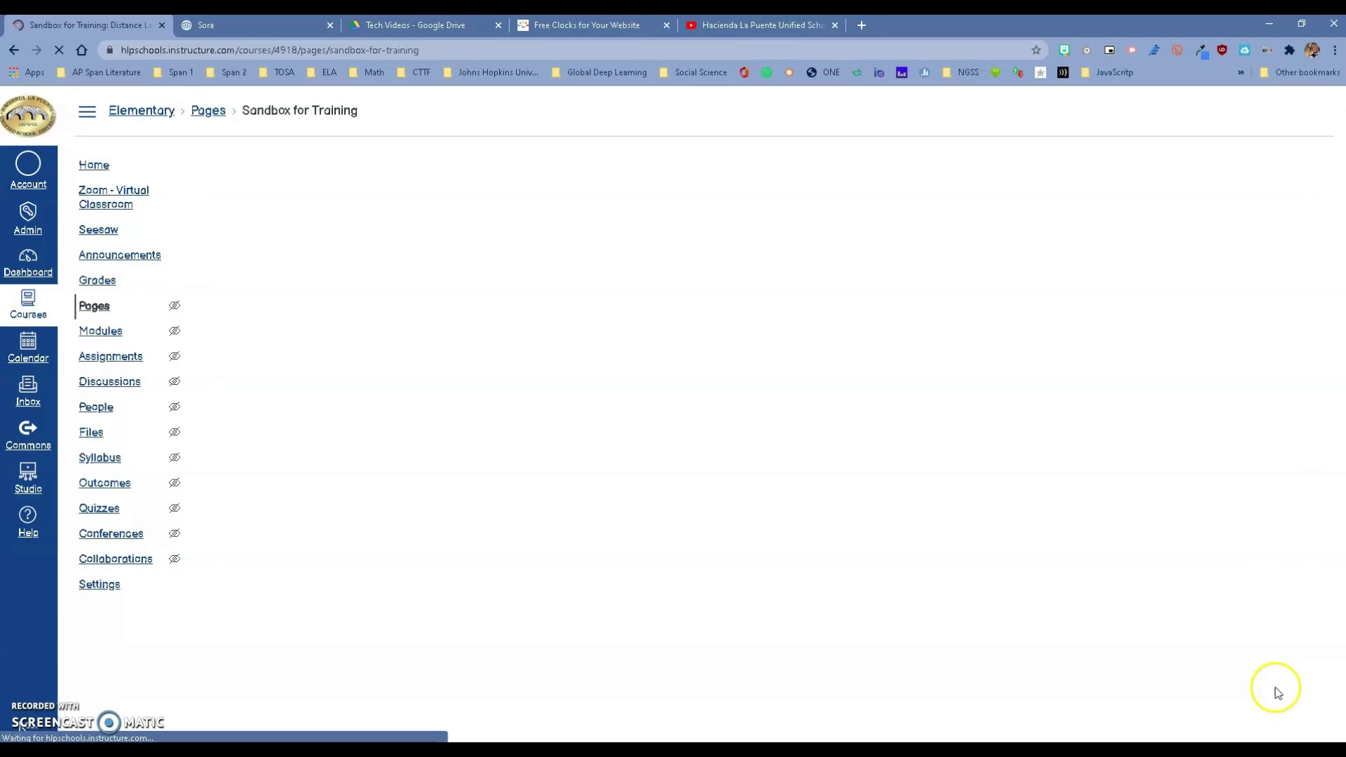